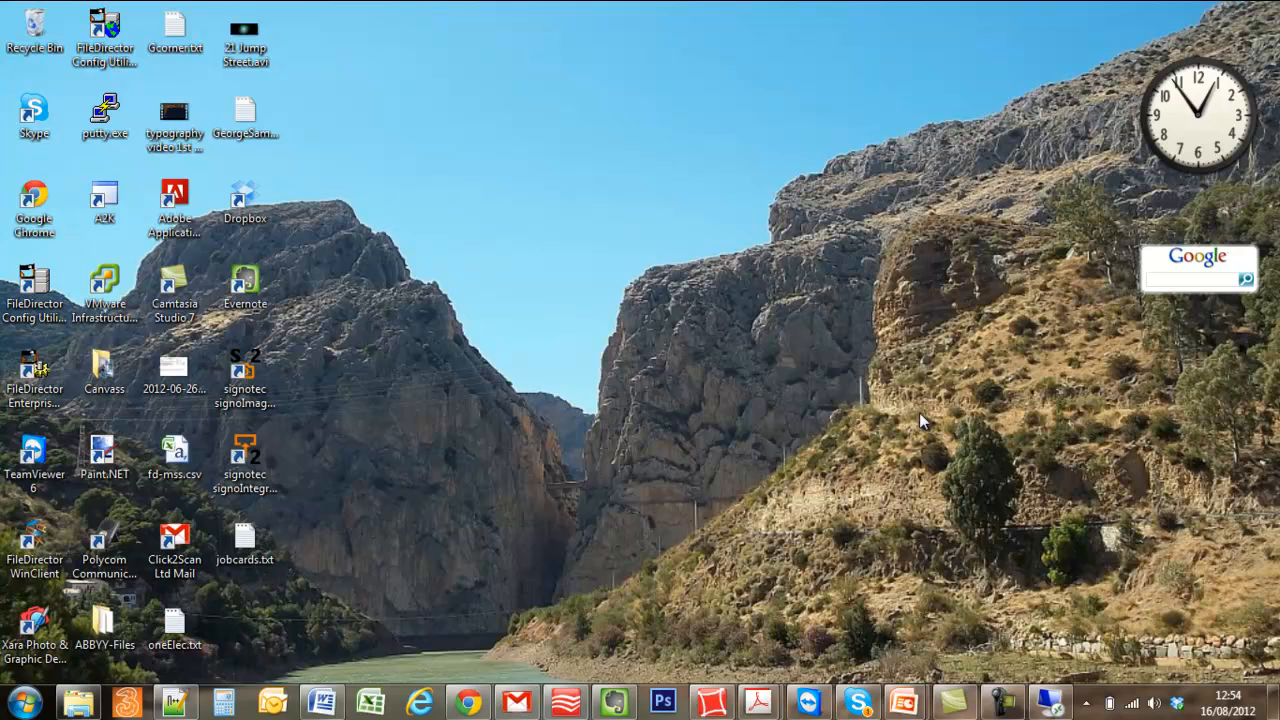
- Switch to the Remote Desktop session on 10.0.0.150 and open Local Disk (C:) on the server
left_click(1058, 705)
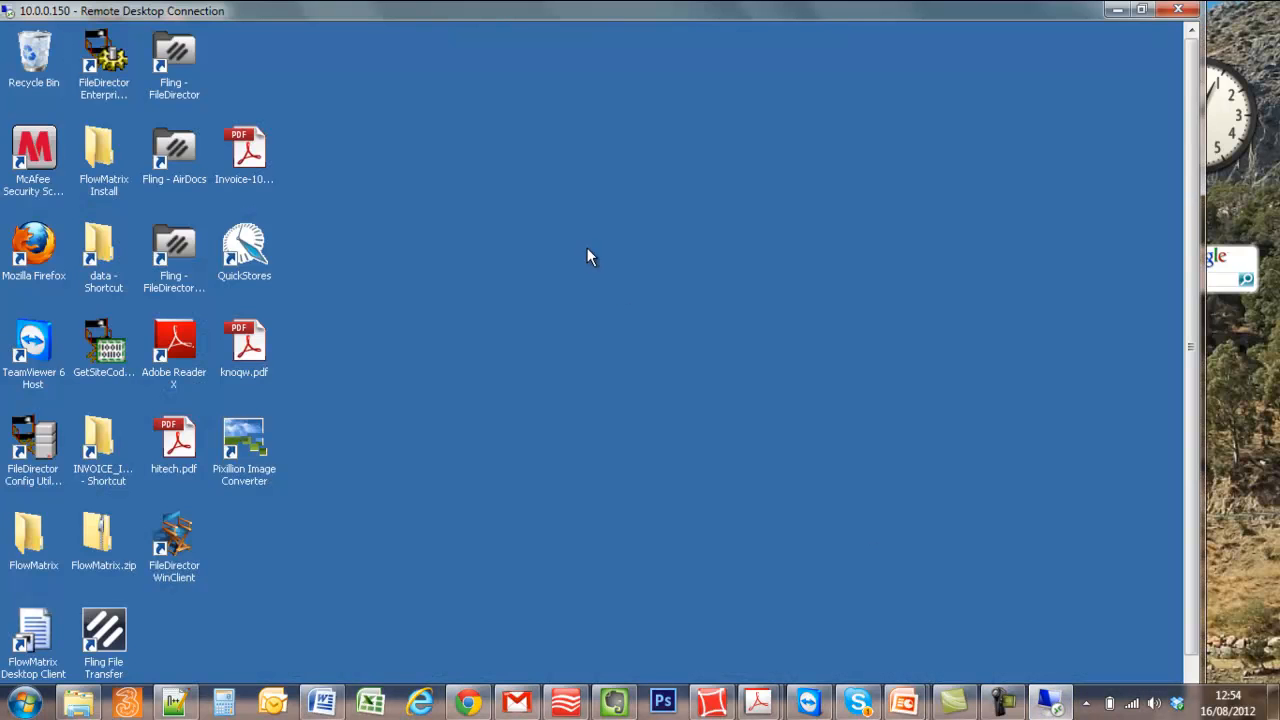
left_click(1146, 14)
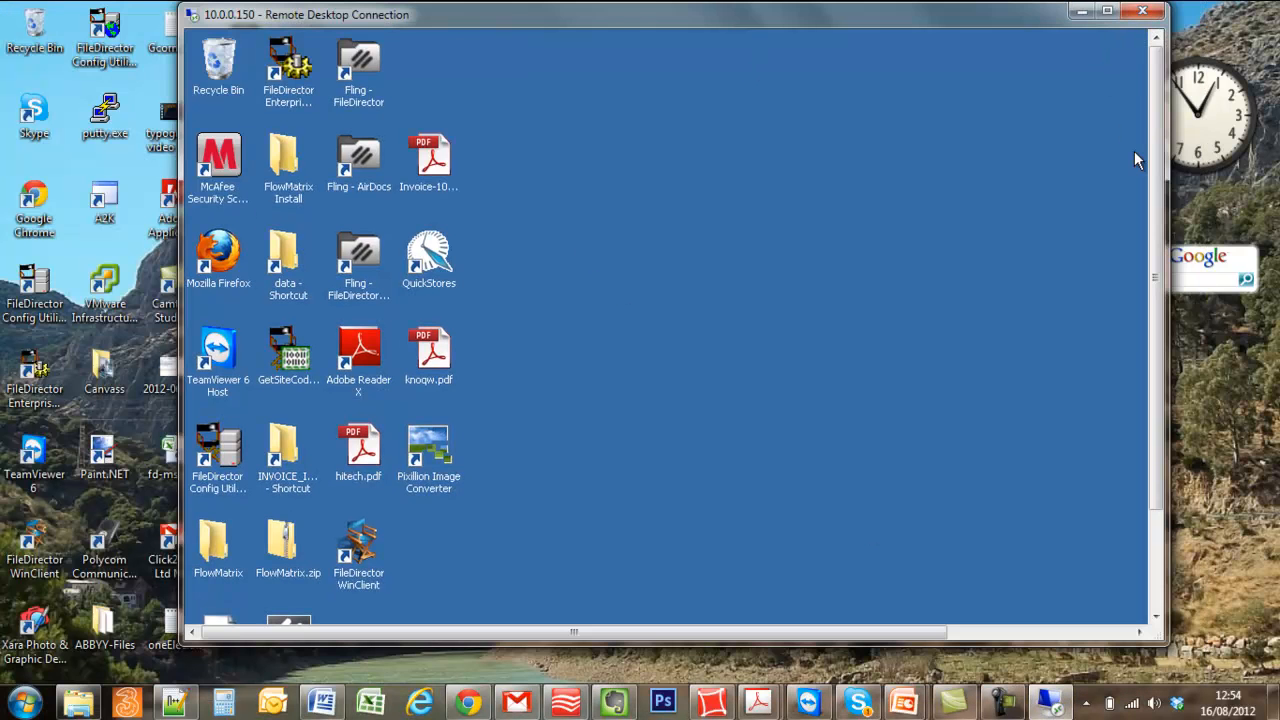
left_click(1105, 14)
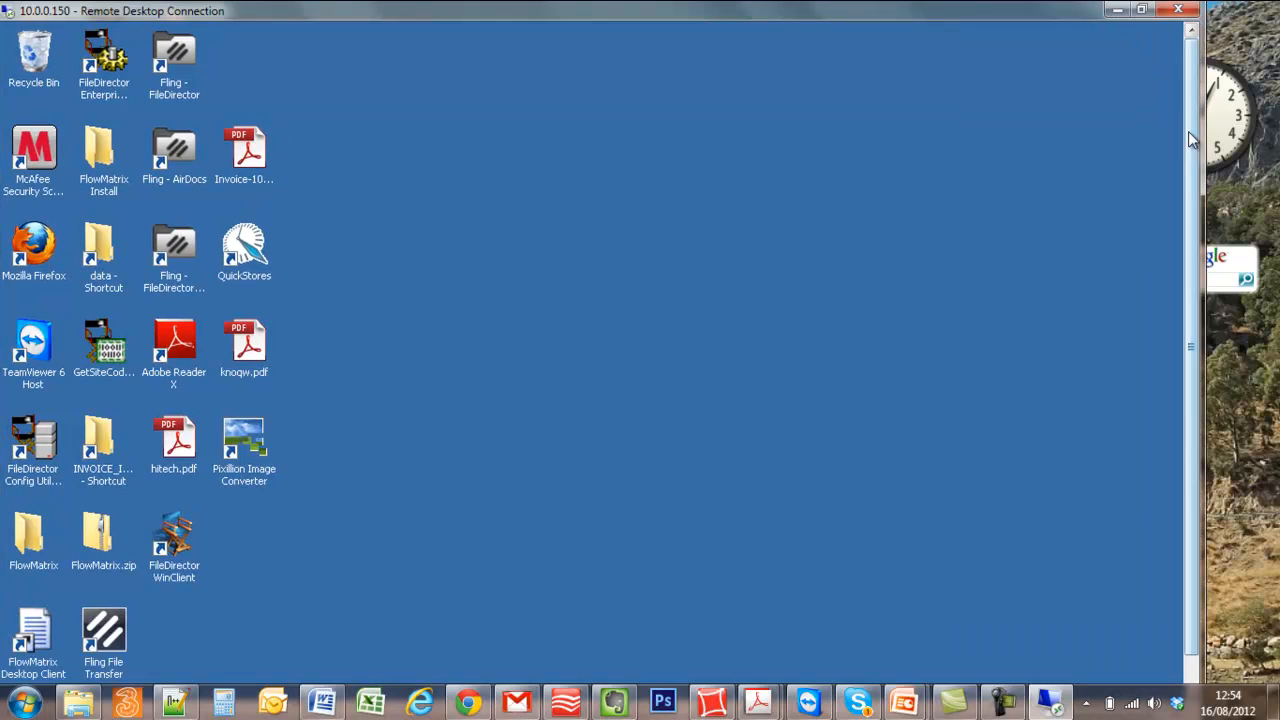
left_click_drag(1192, 135, 1192, 300)
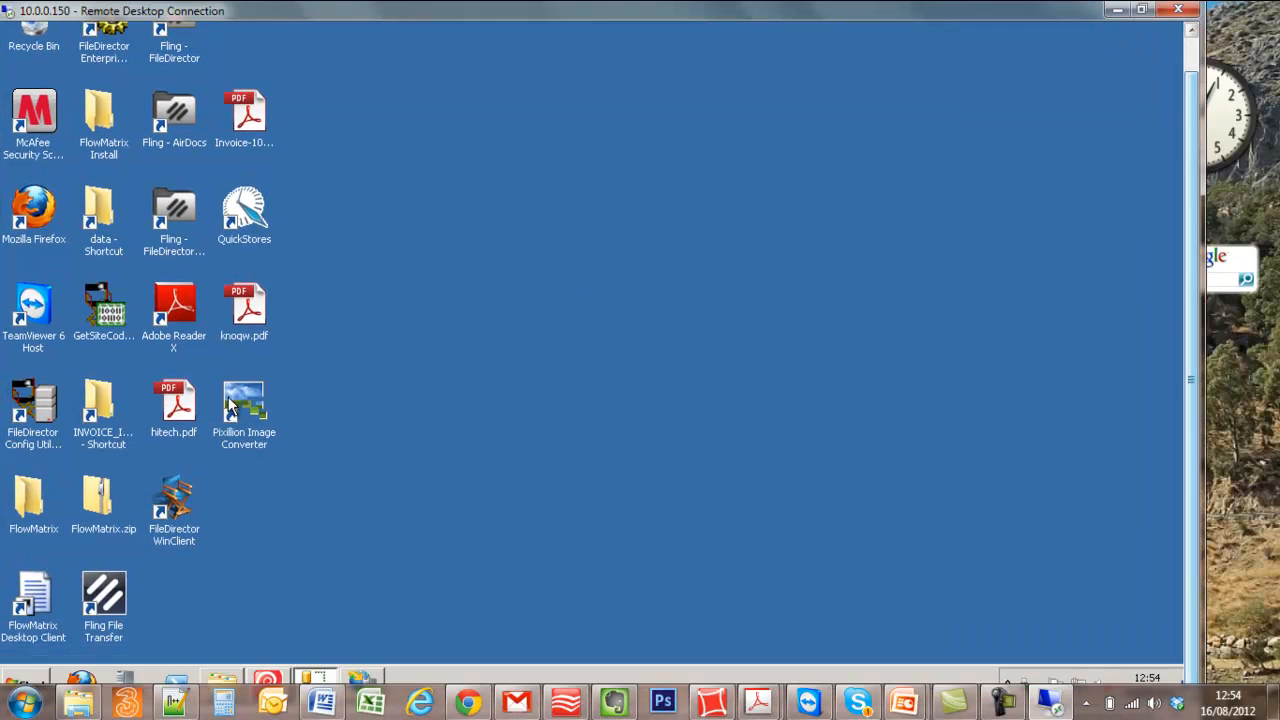
left_click(25, 678)
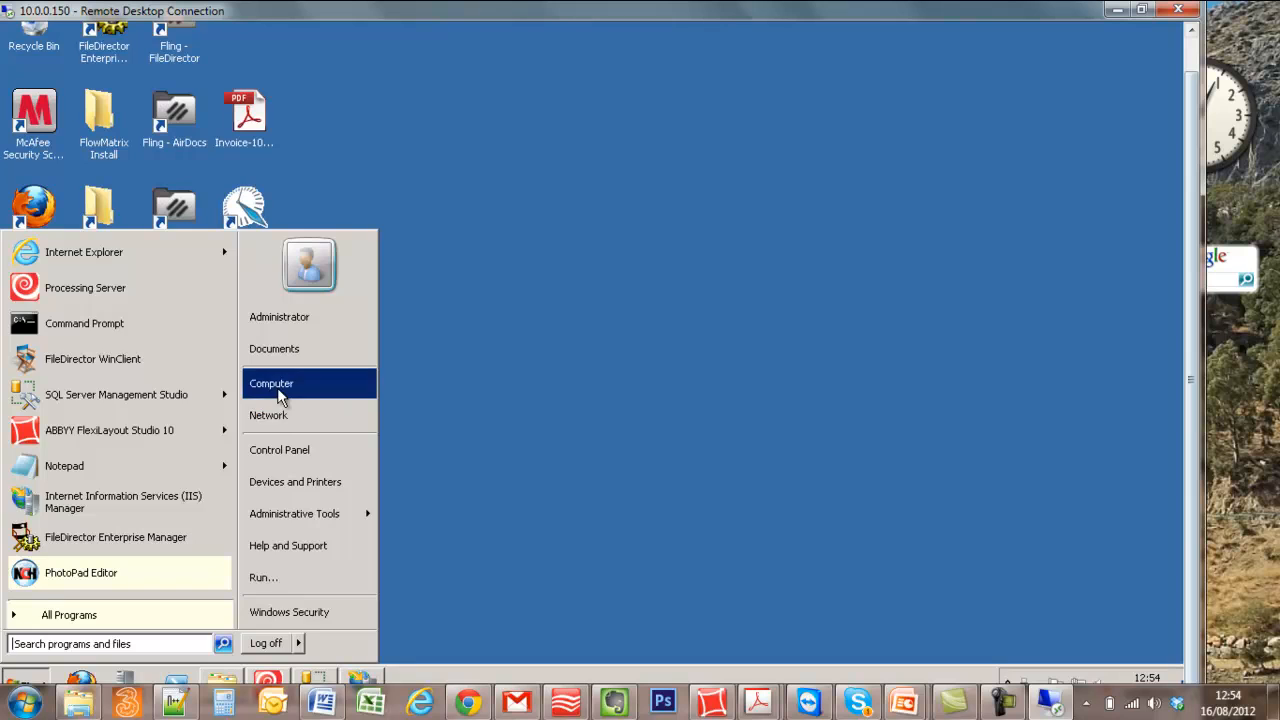
left_click(280, 385)
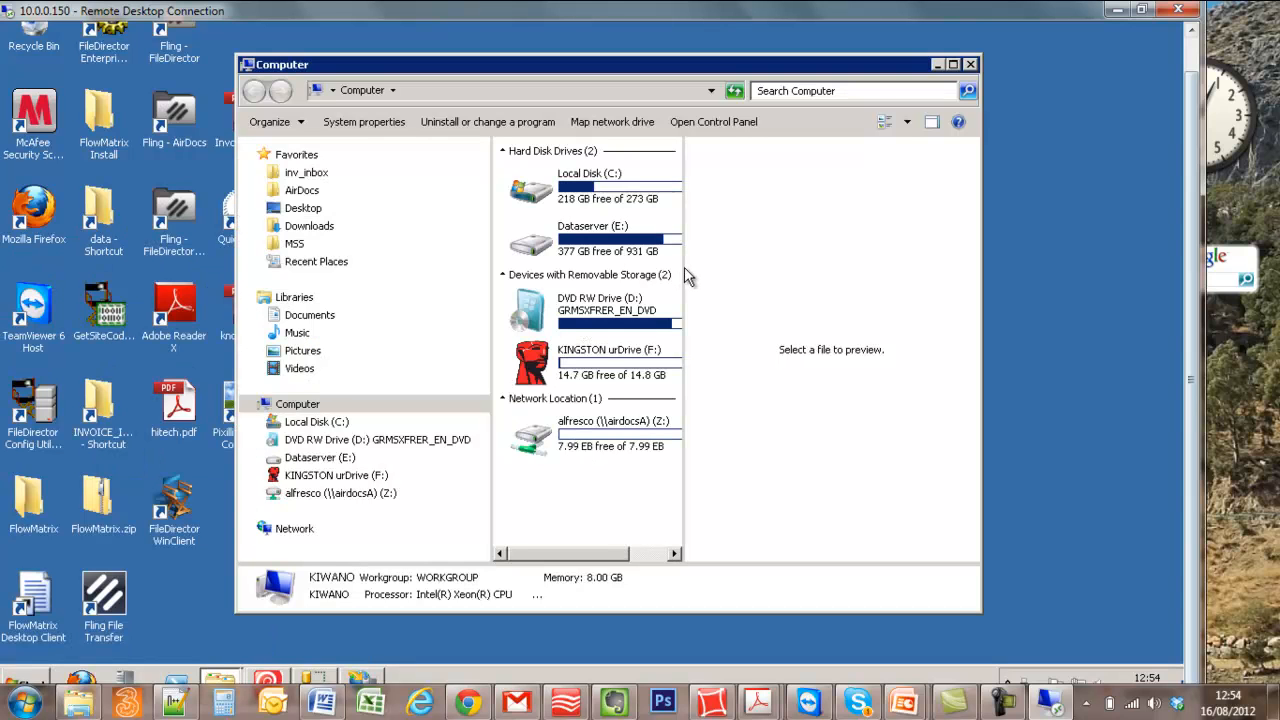
double_click(615, 194)
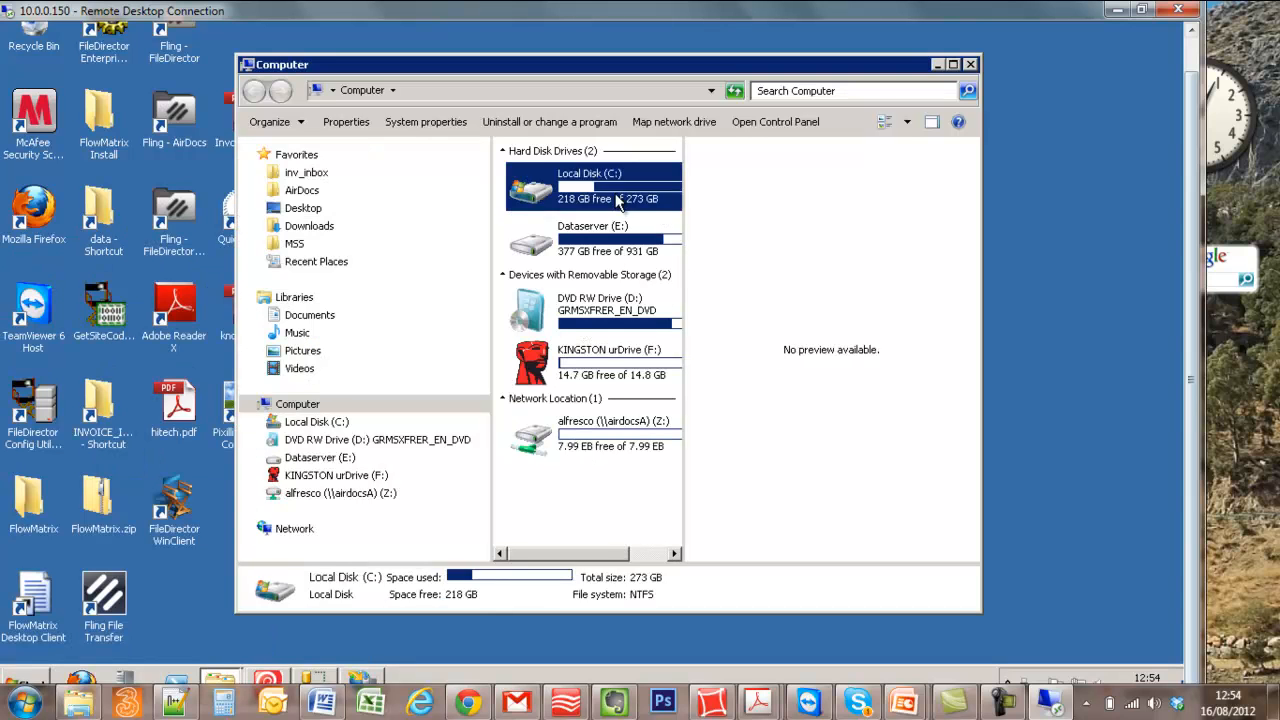
- Create a folder named Inbox-invoices in the root of drive C
right_click(496, 405)
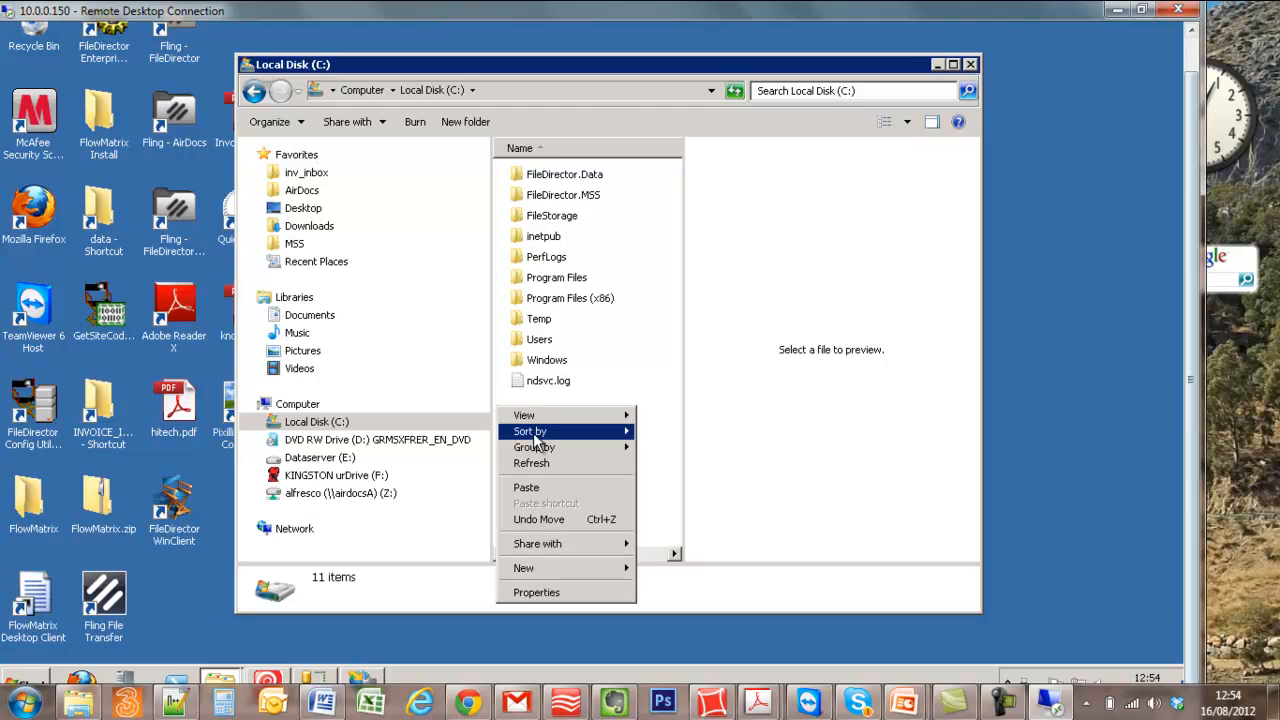
left_click(462, 122)
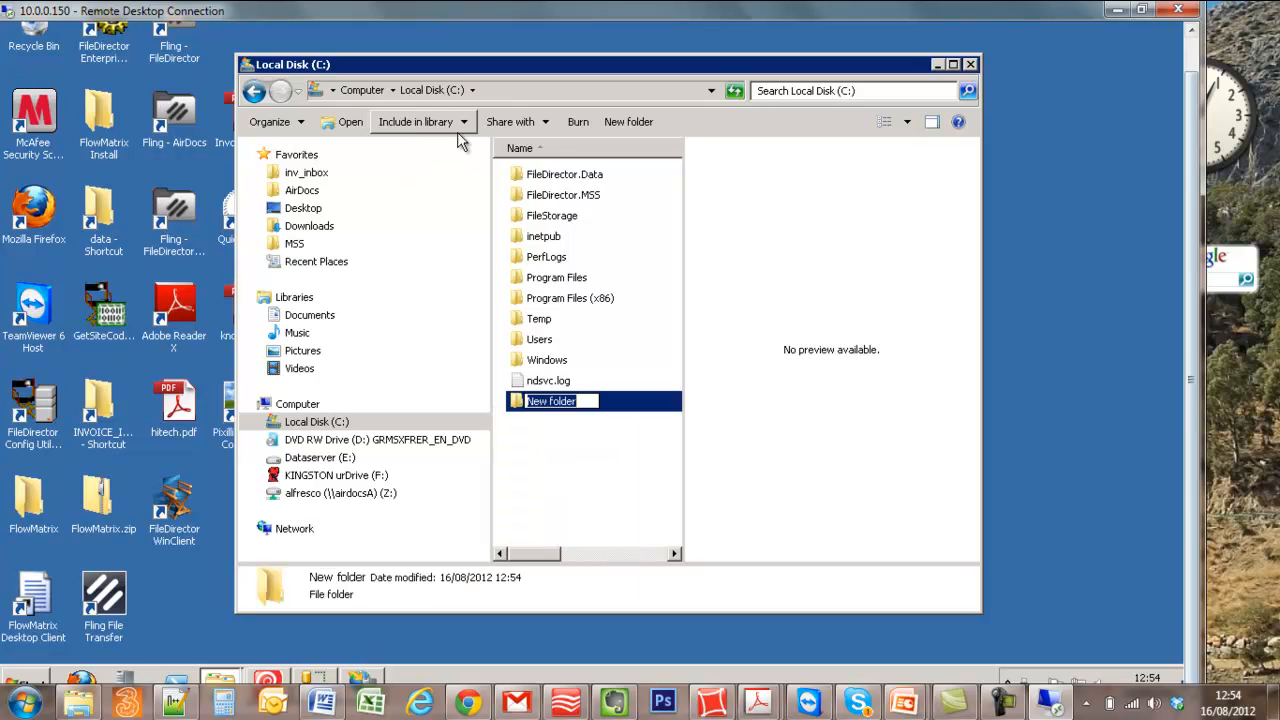
type("Inbox-invoices")
key("Return")
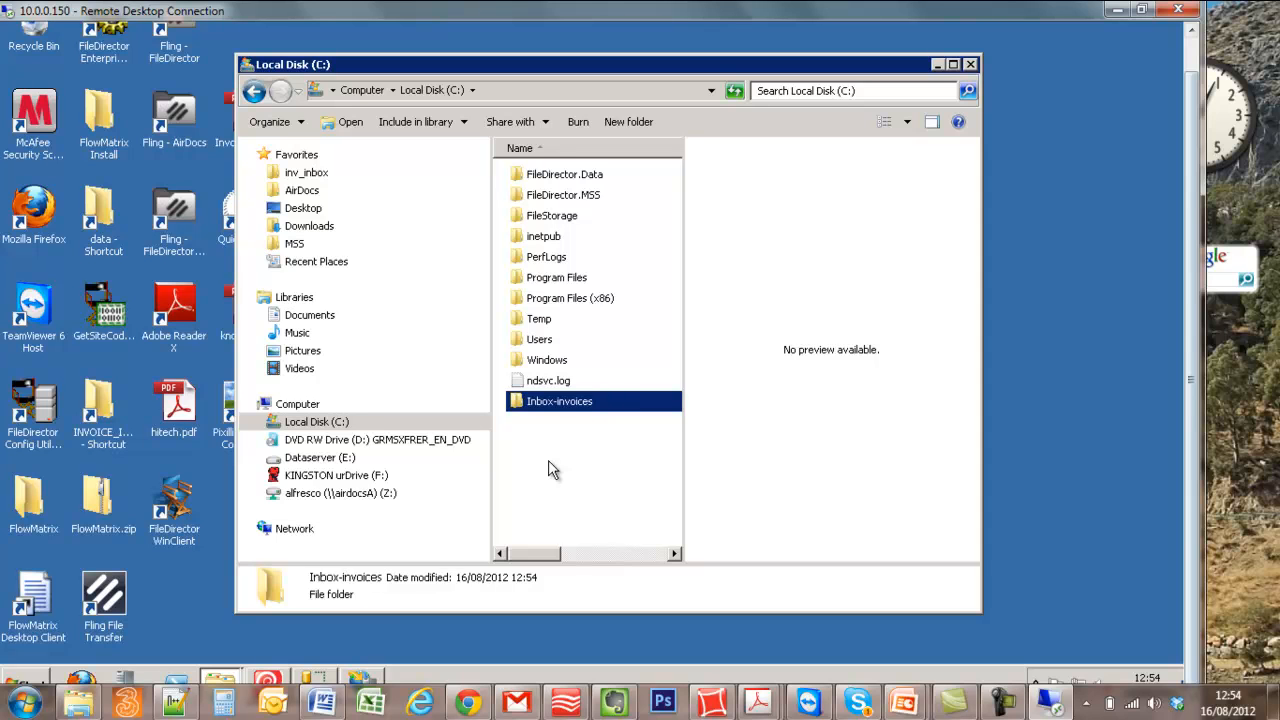
- Add the fd-server account to the security permissions of the Inbox-invoices folder, keeping the default allowed rights
right_click(560, 402)
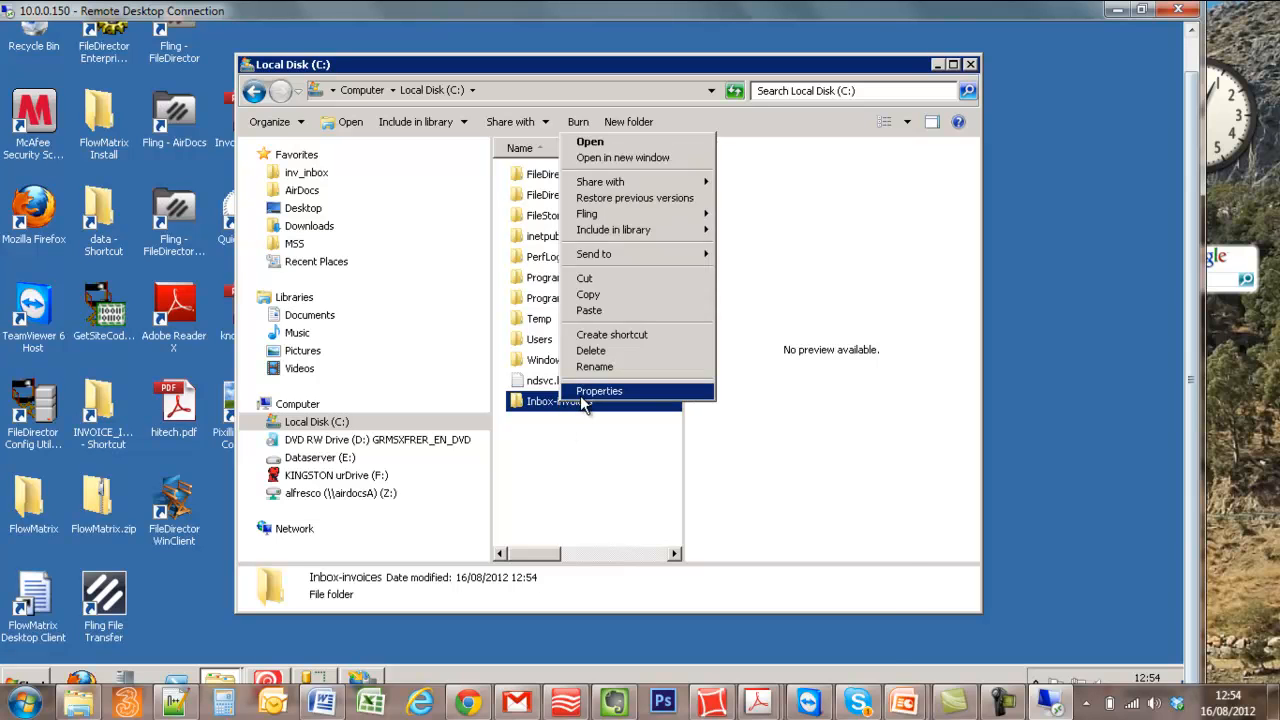
left_click(598, 391)
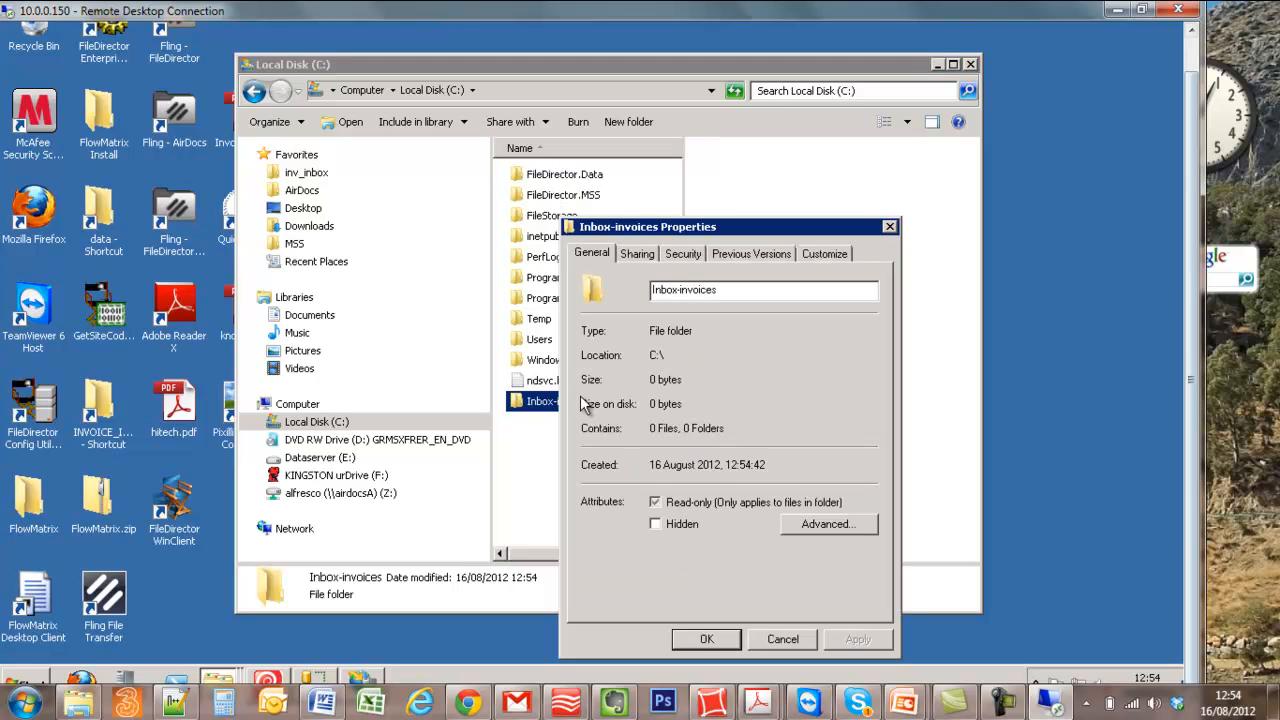
left_click(686, 254)
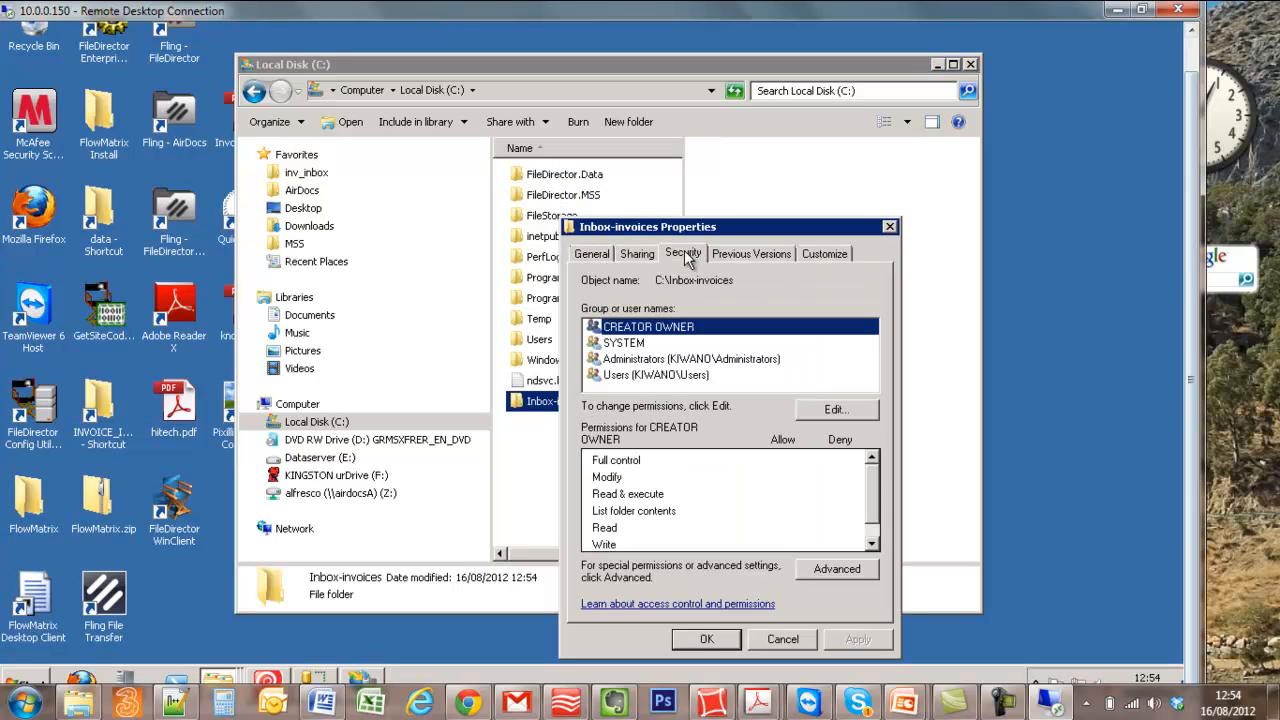
left_click(823, 413)
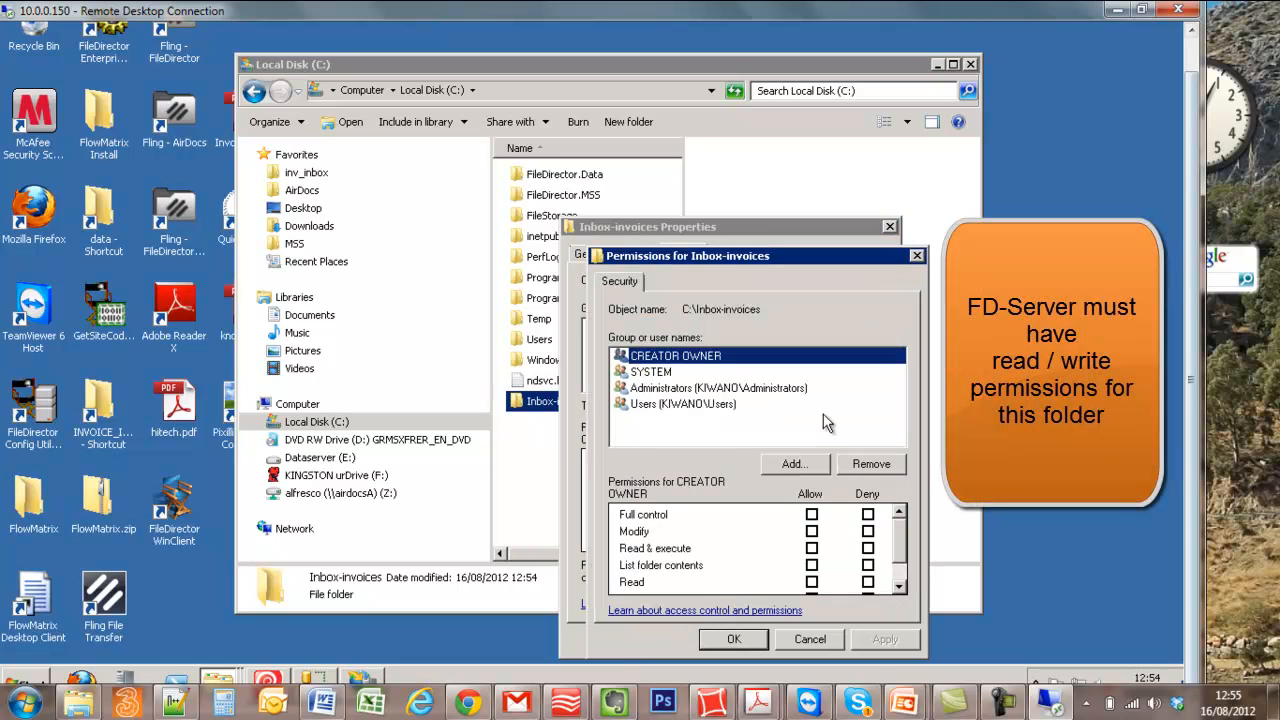
left_click(806, 465)
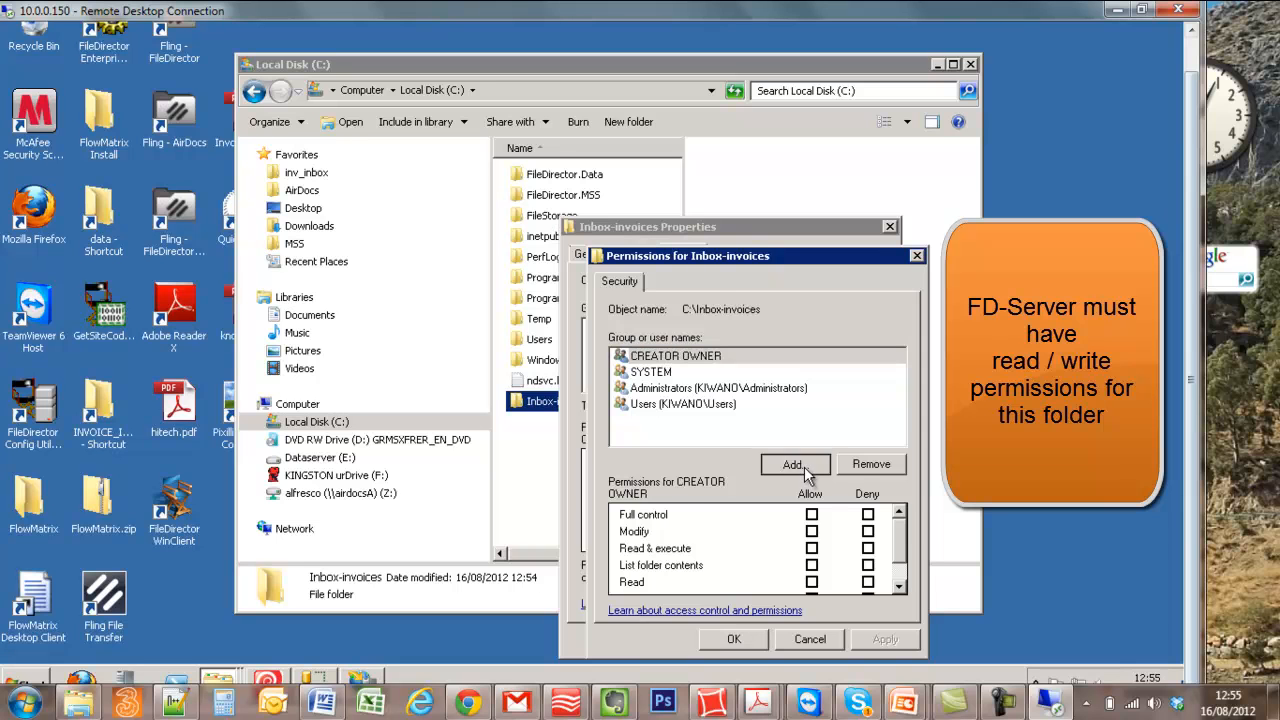
type("fd")
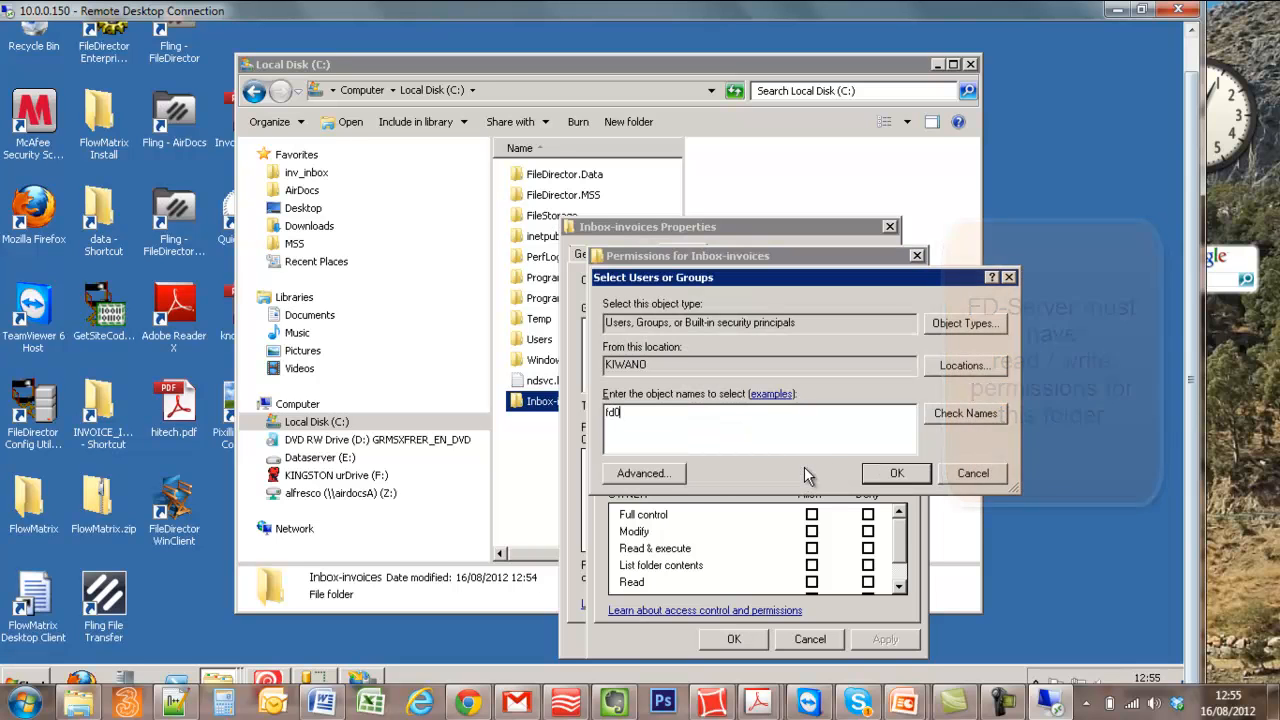
type("-server")
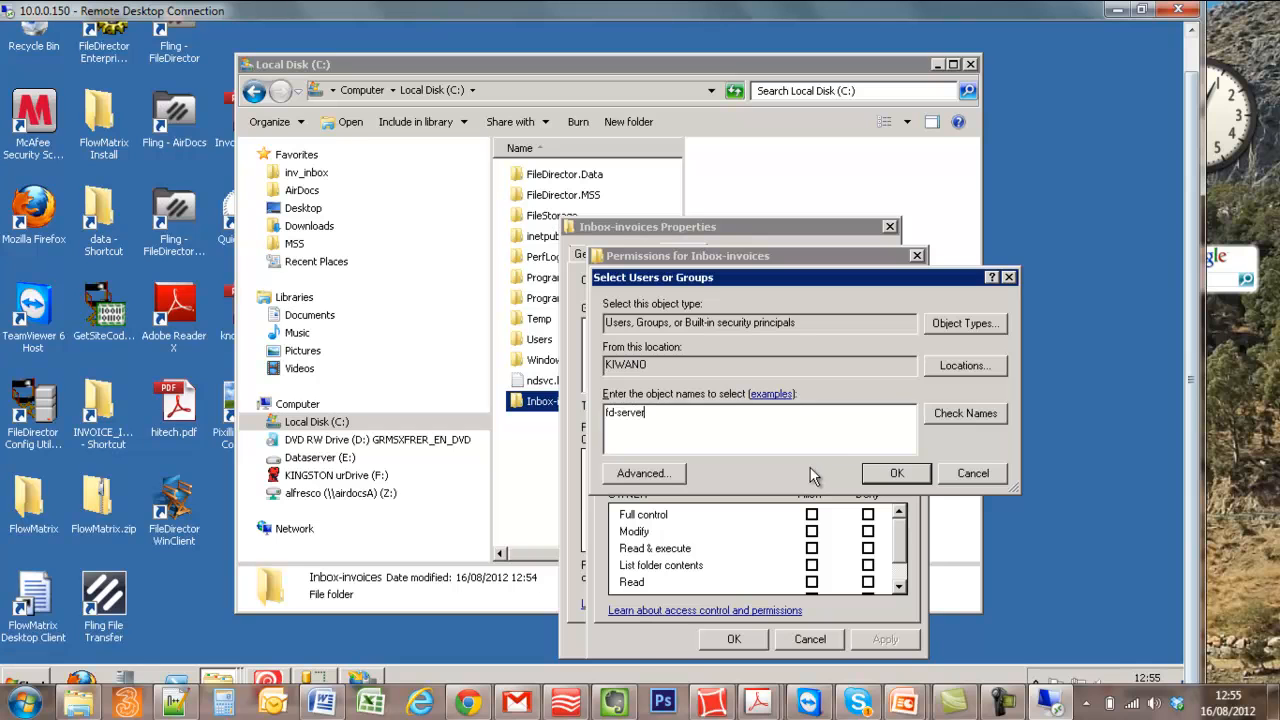
left_click(993, 411)
left_click(894, 473)
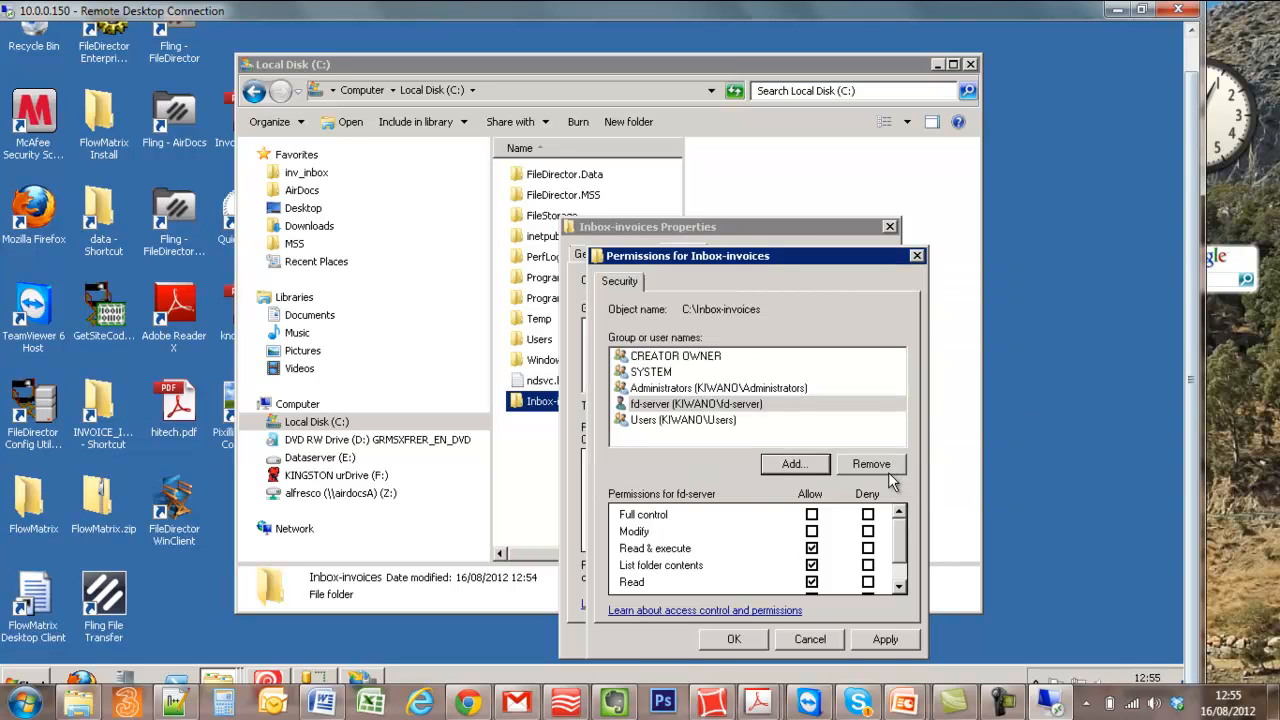
left_click(726, 647)
left_click(707, 640)
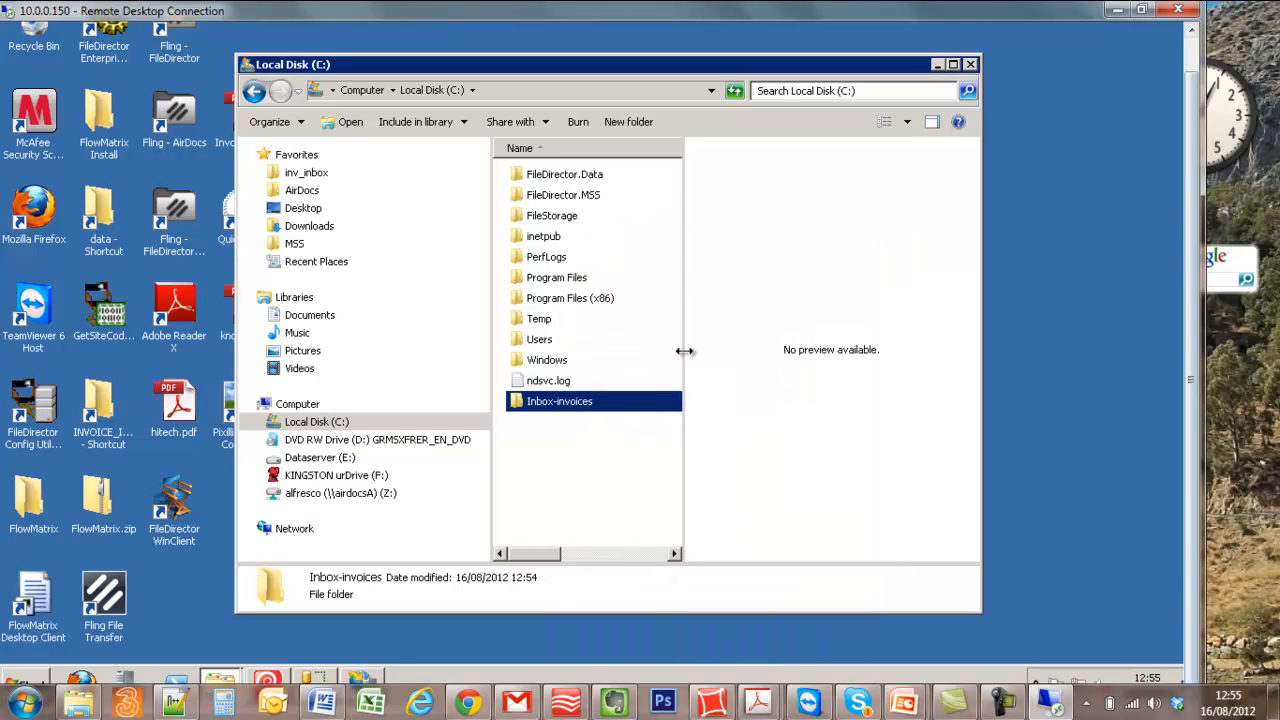
- Share the Inbox-invoices folder with everyone, making the connected network a private network
left_click_drag(684, 352, 737, 347)
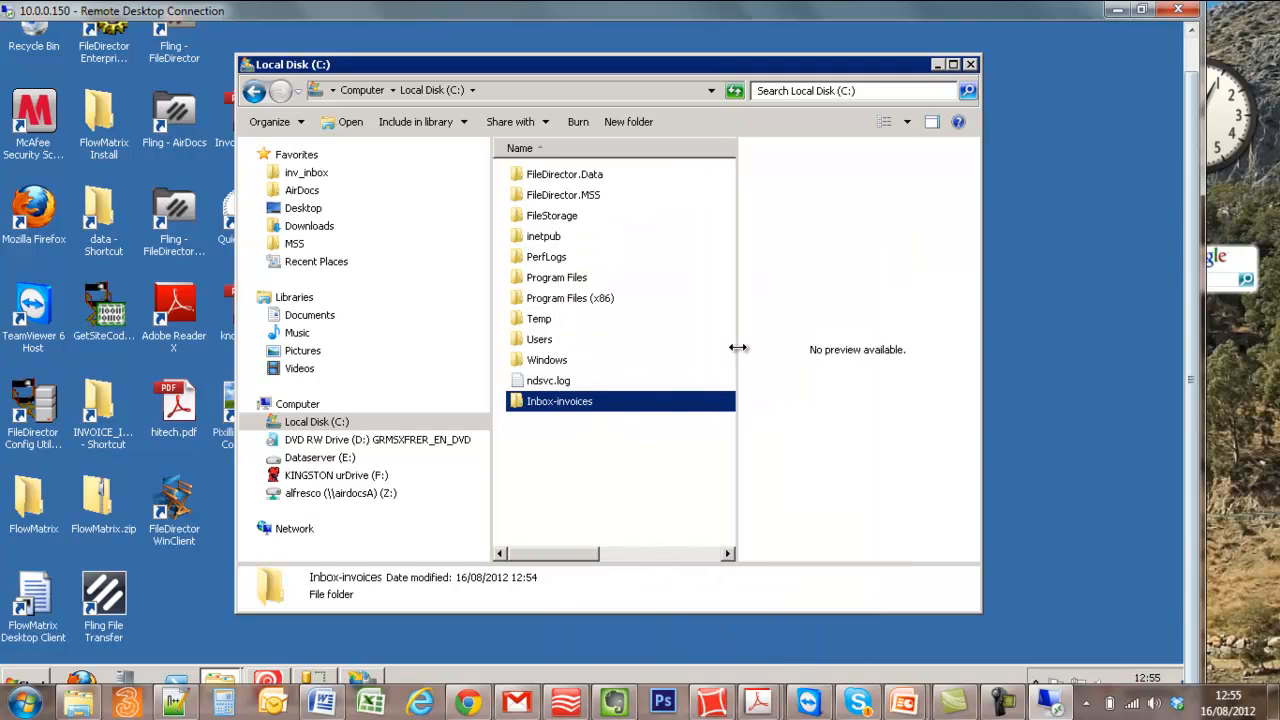
right_click(576, 404)
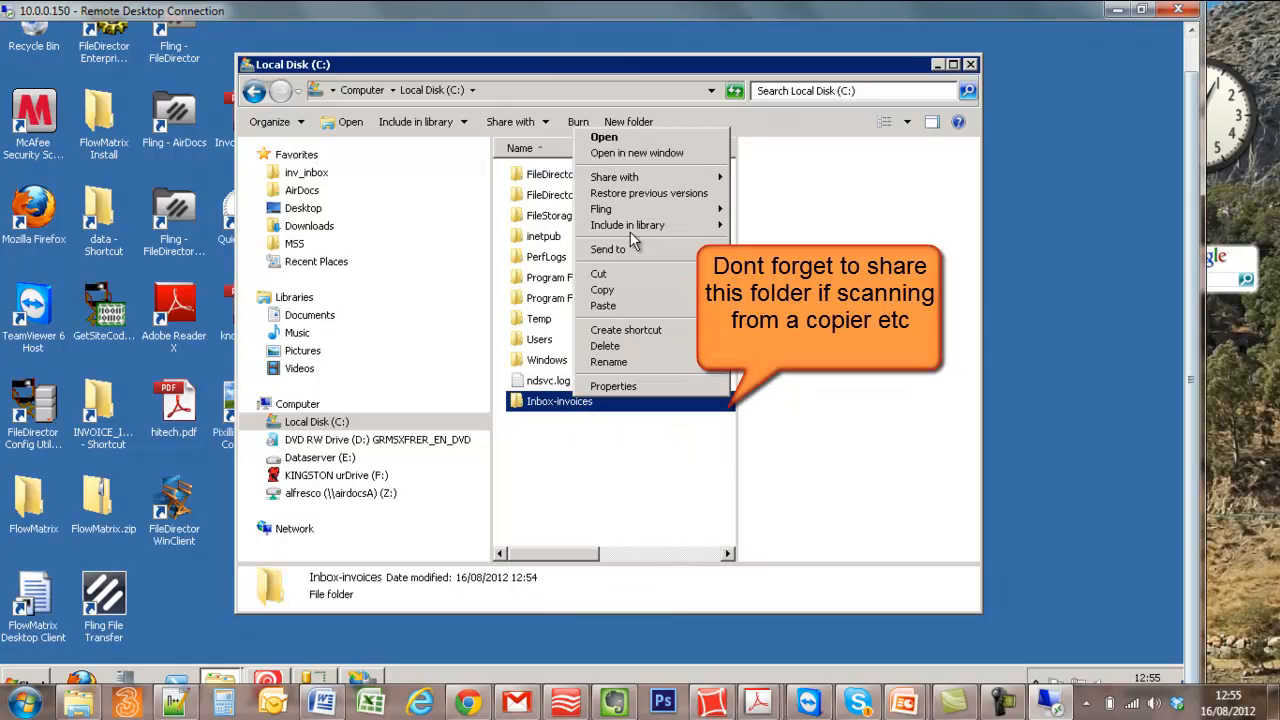
mouse_move(632, 182)
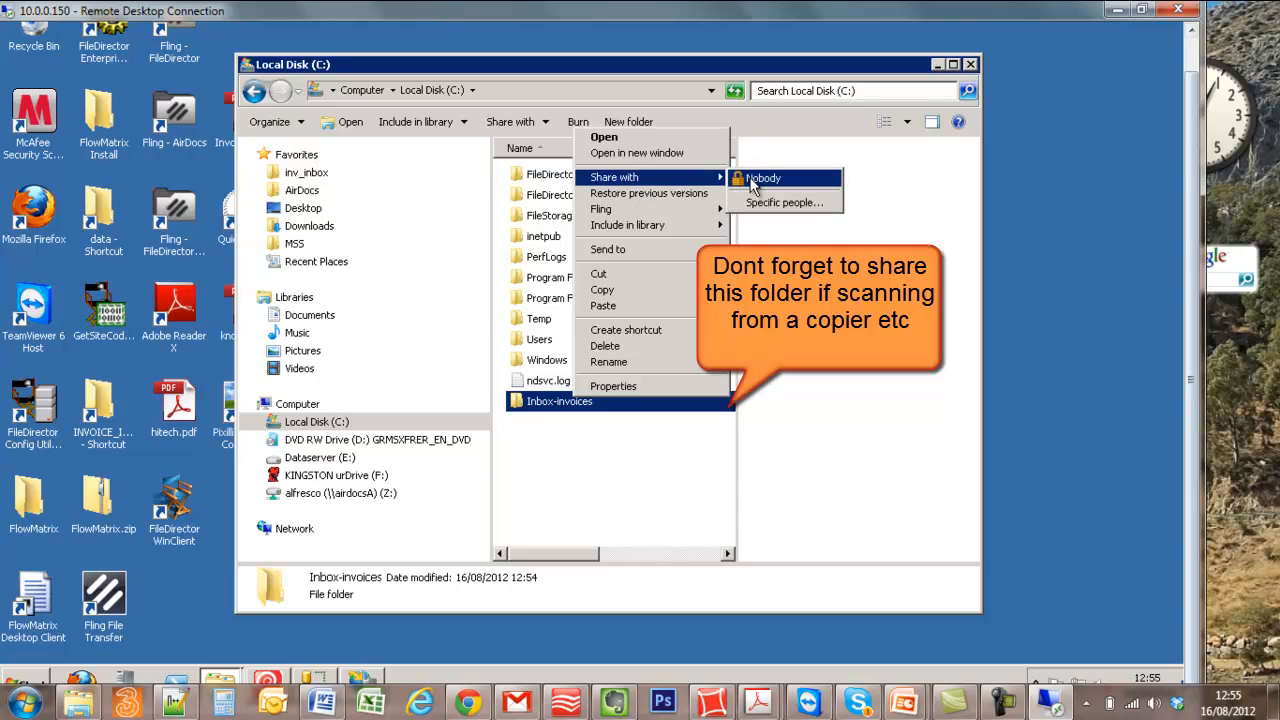
left_click(775, 202)
type("everyone")
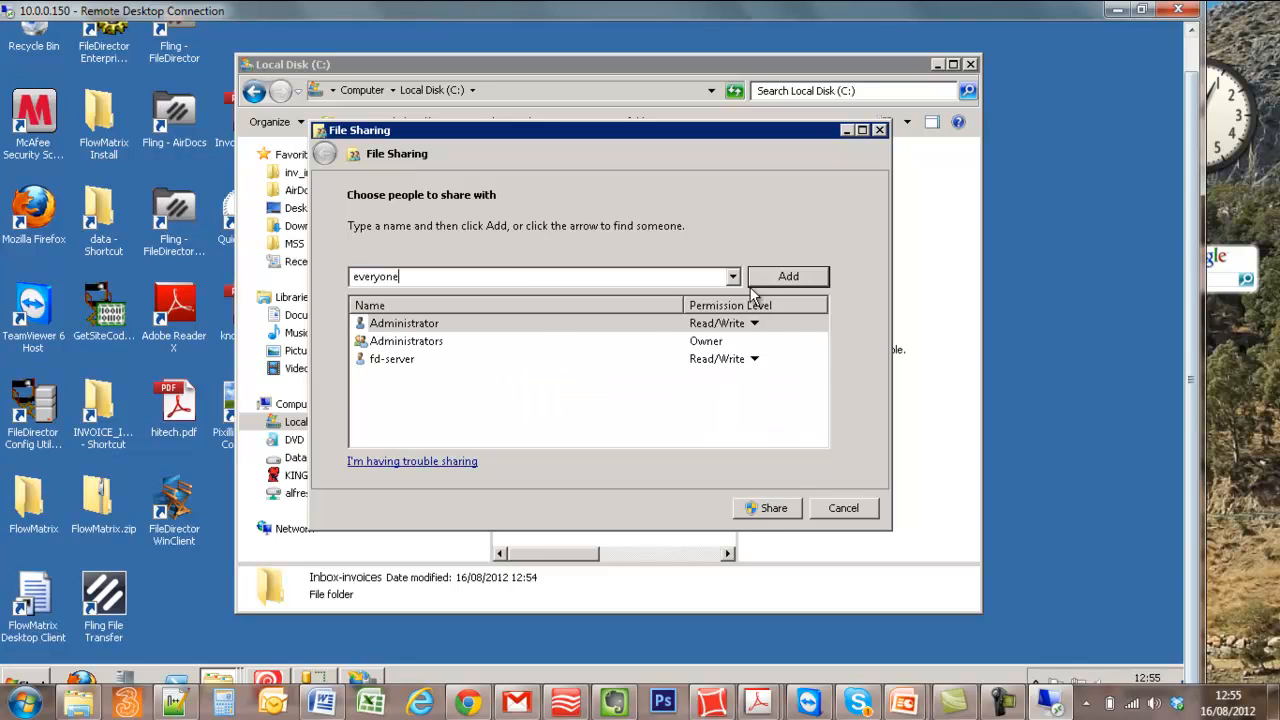
left_click(785, 280)
left_click(773, 508)
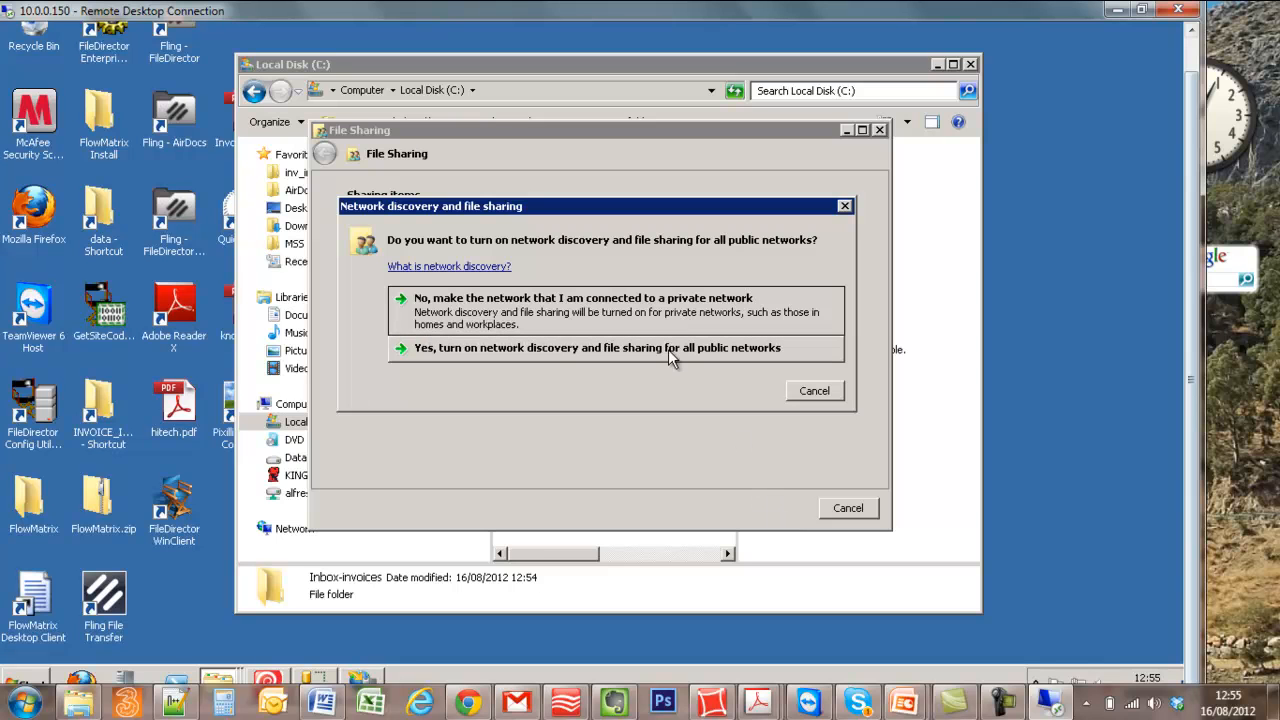
left_click(676, 316)
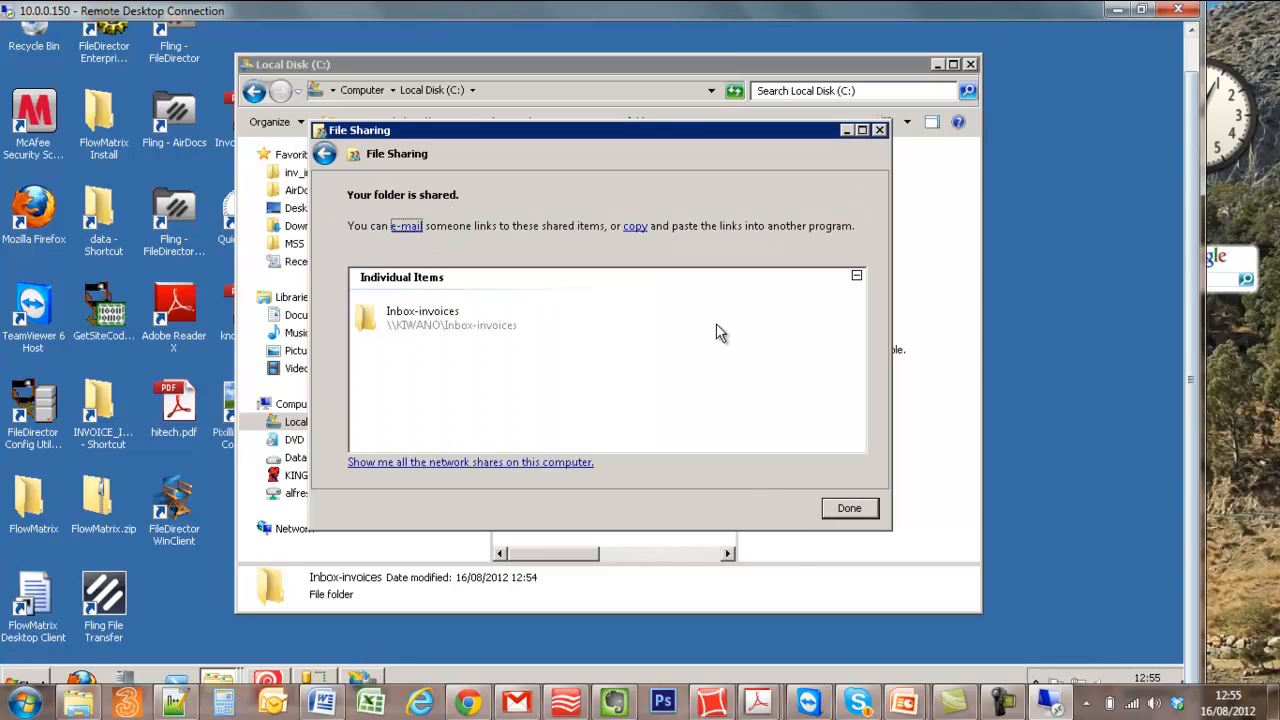
left_click(848, 510)
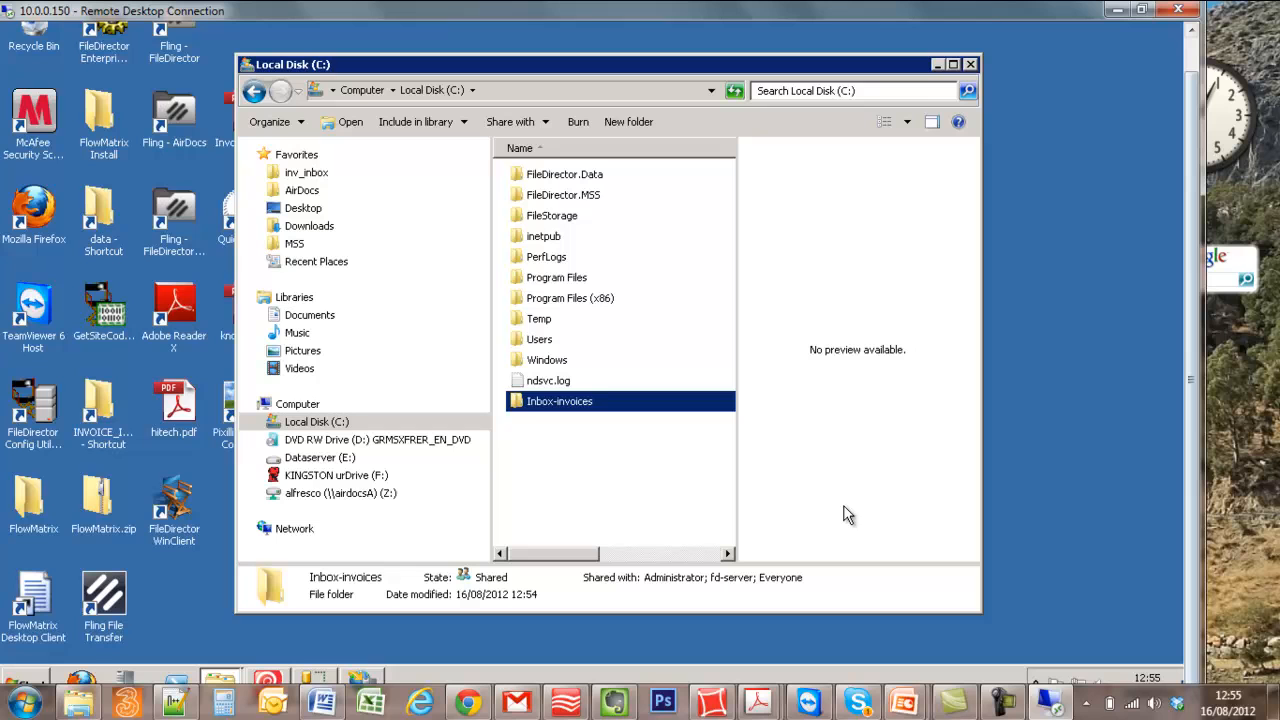
- Review the security permissions of the shared Inbox-invoices folder for the fd-server account
right_click(597, 412)
left_click(614, 394)
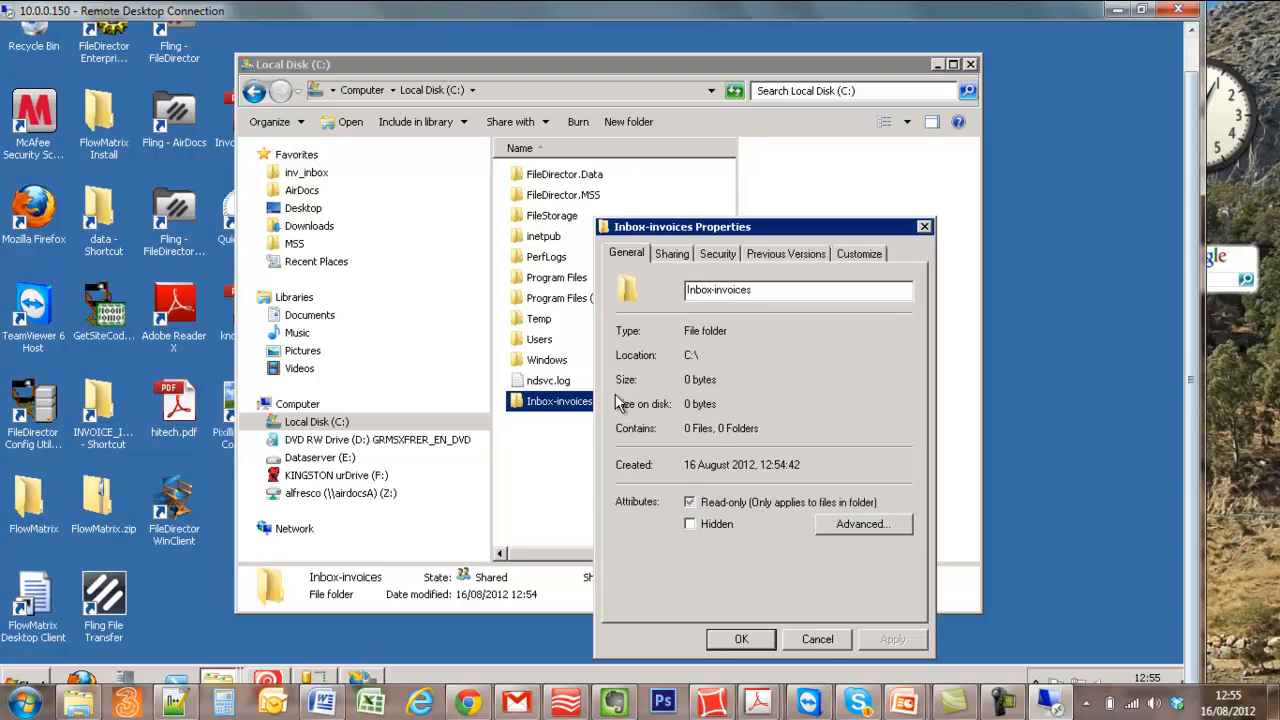
left_click(716, 256)
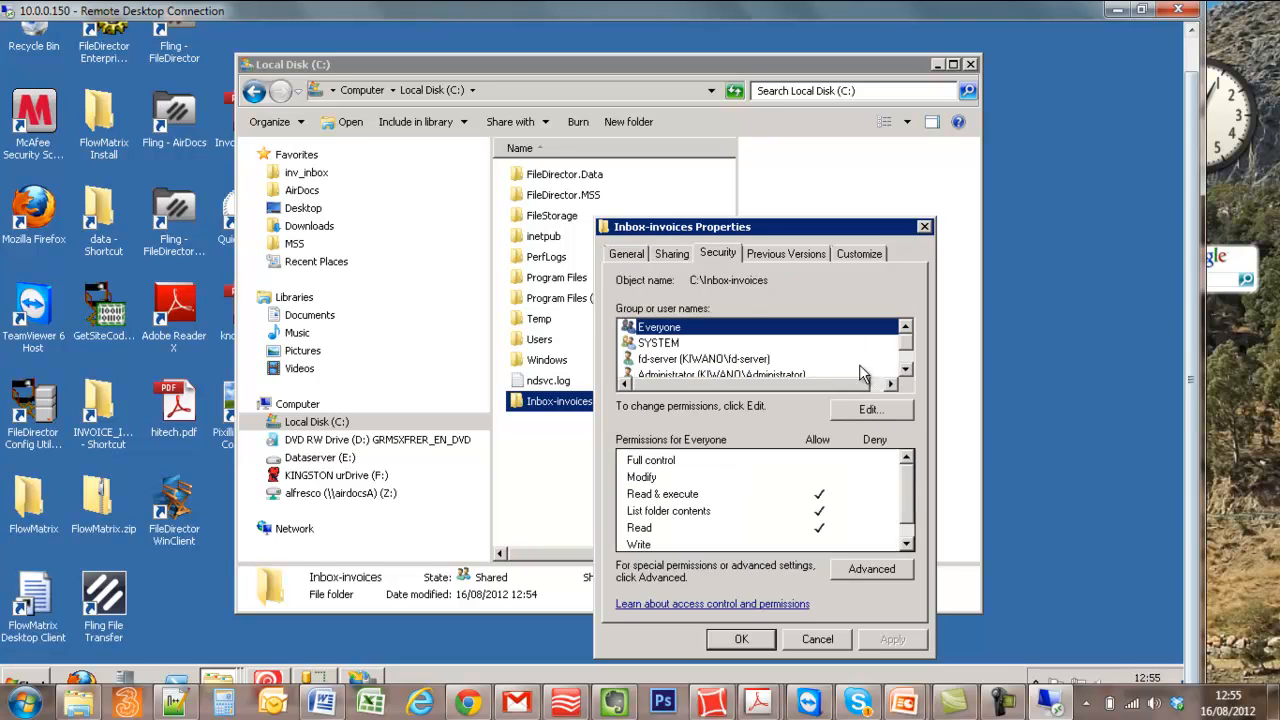
left_click_drag(911, 352, 906, 370)
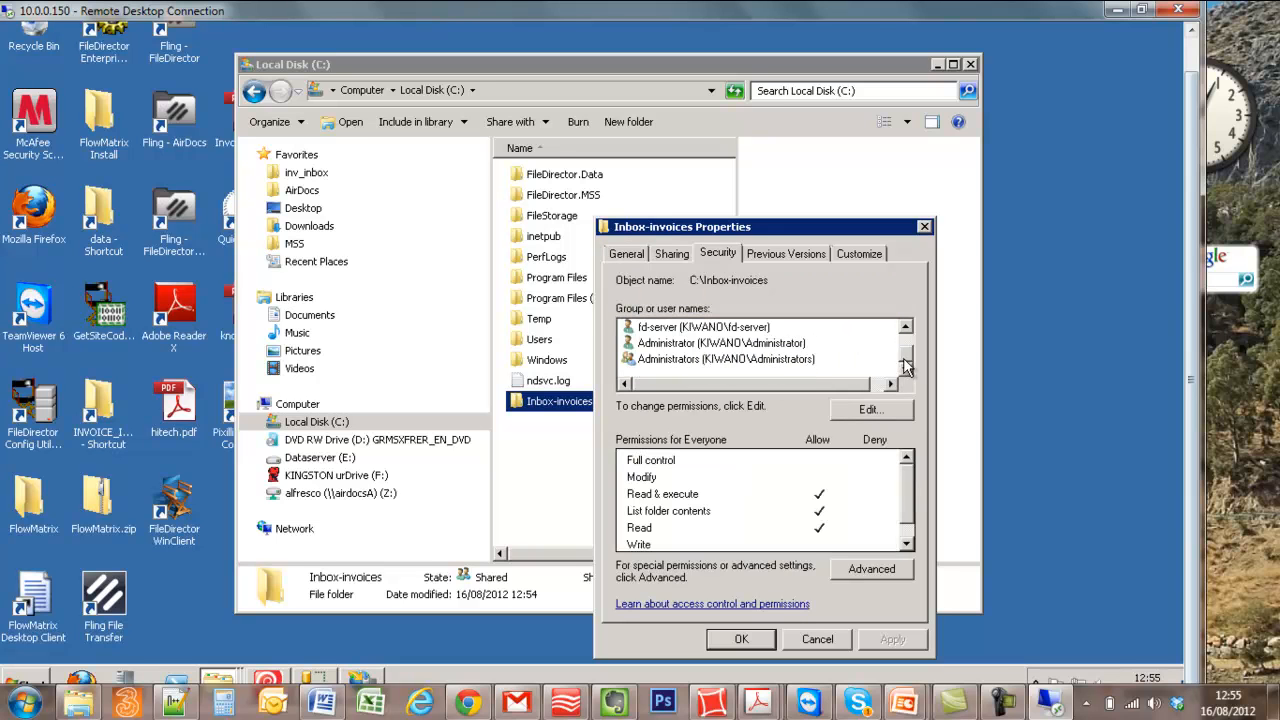
left_click(751, 333)
left_click(806, 640)
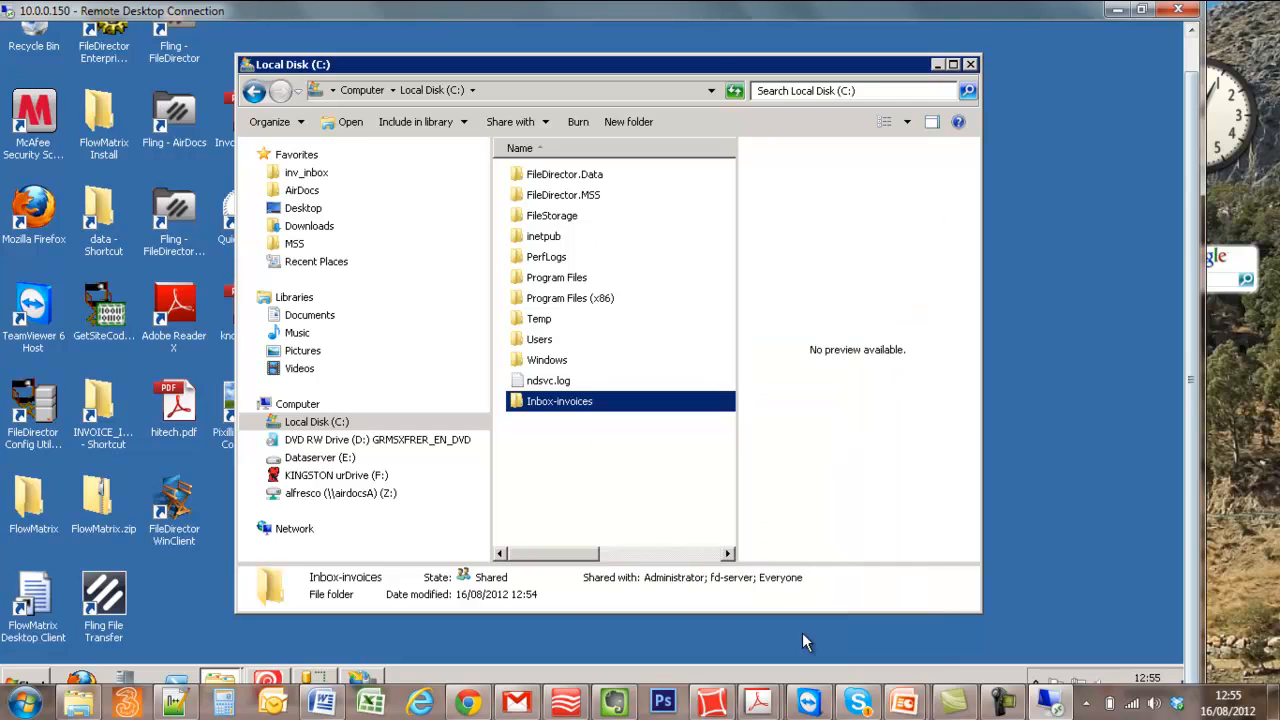
- Close the folder window, then launch FileDirector Enterprise Manager and log in to the server with the saved credentials
left_click(970, 65)
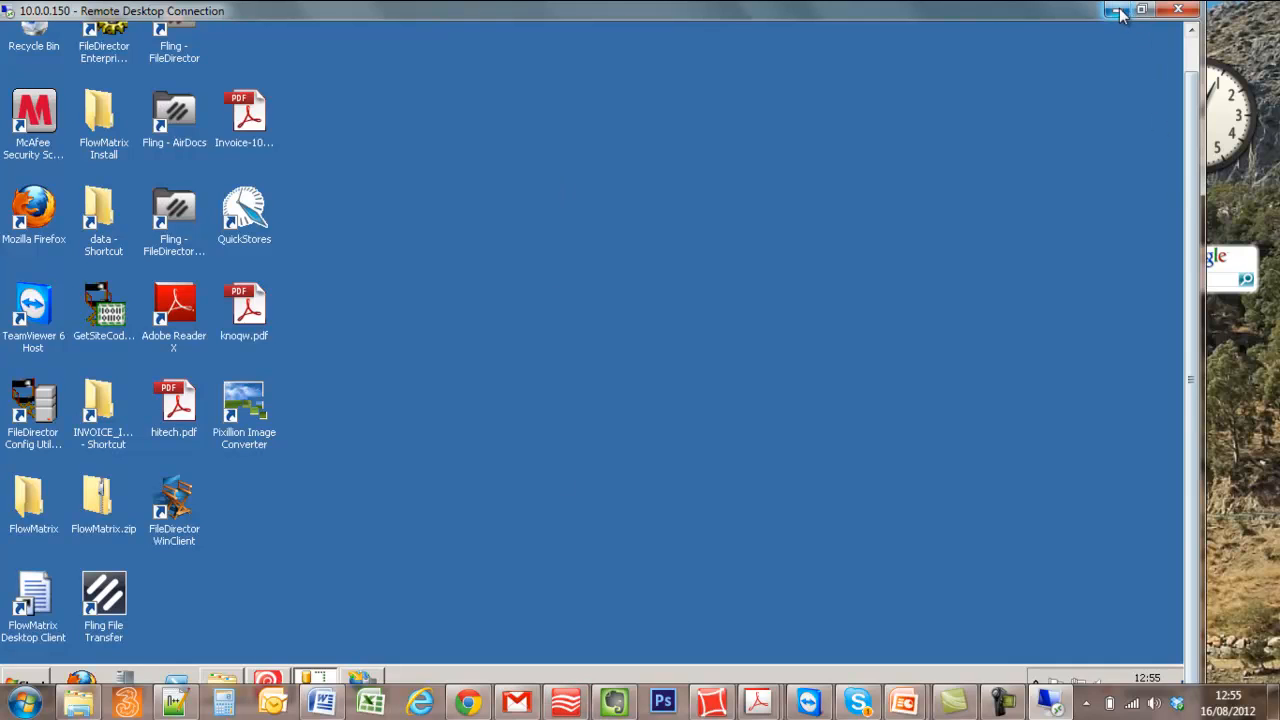
double_click(104, 45)
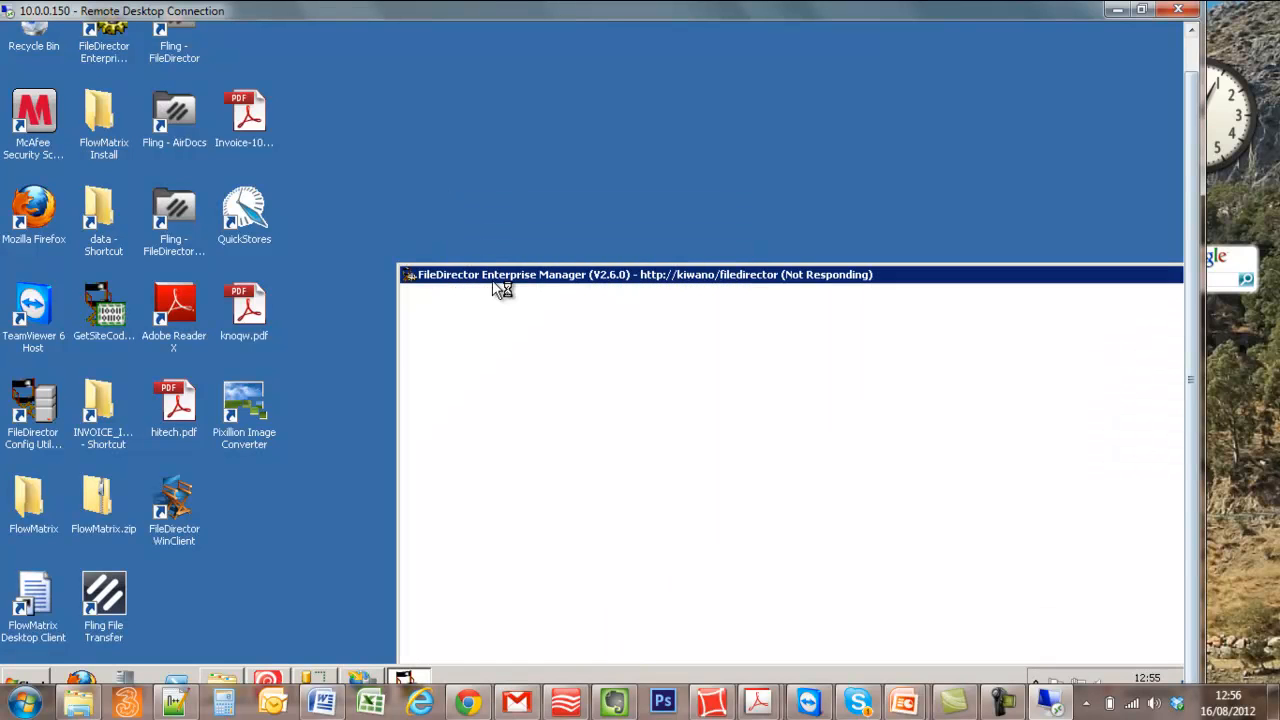
left_click_drag(492, 277, 290, 120)
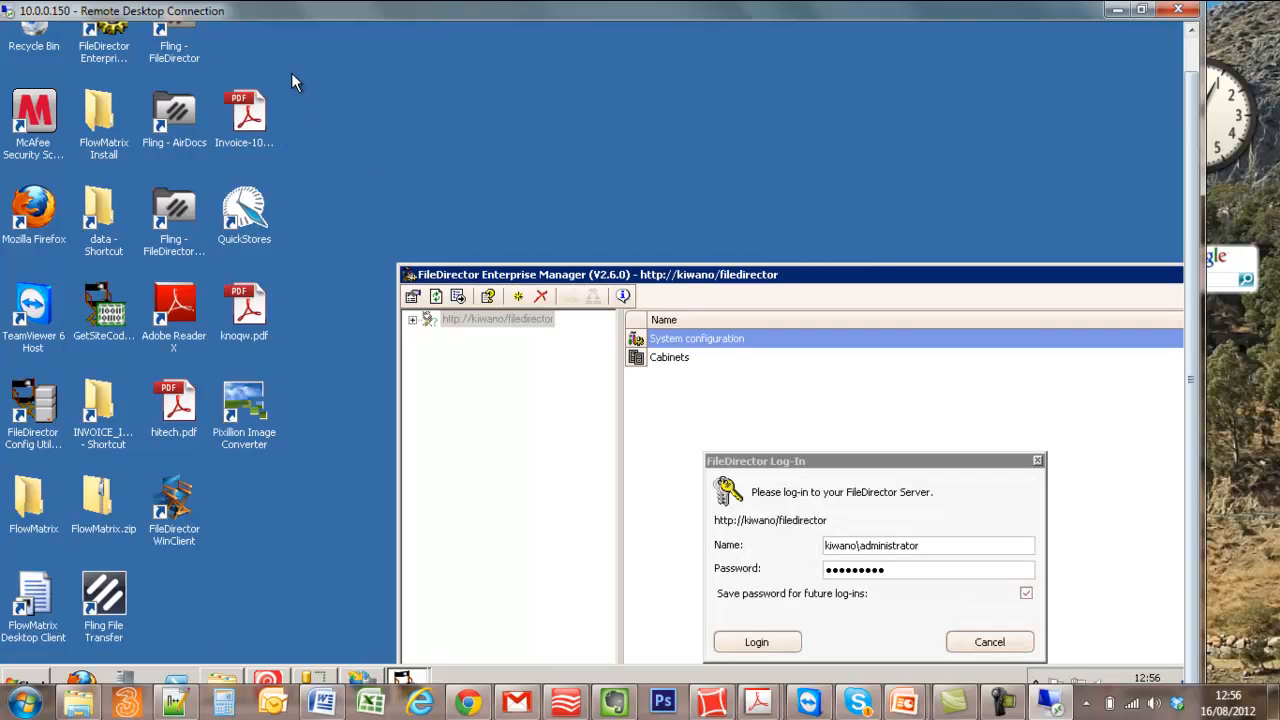
left_click(754, 641)
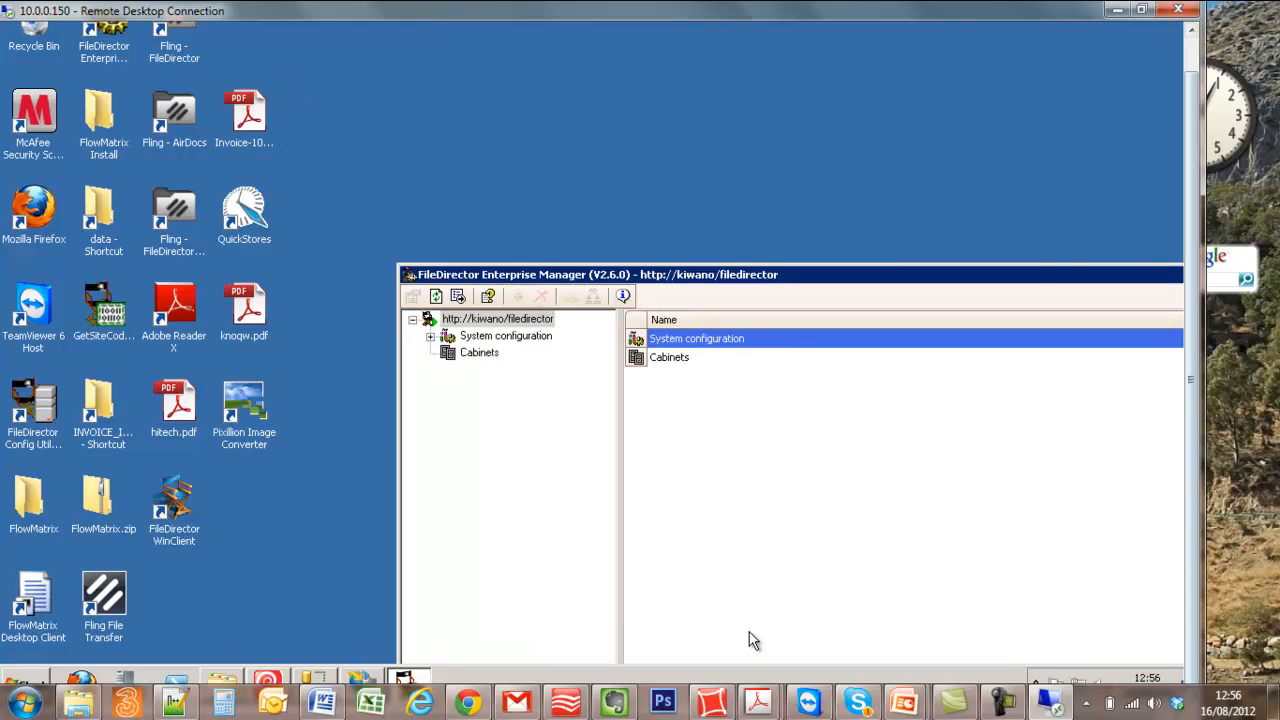
left_click_drag(742, 276, 539, 71)
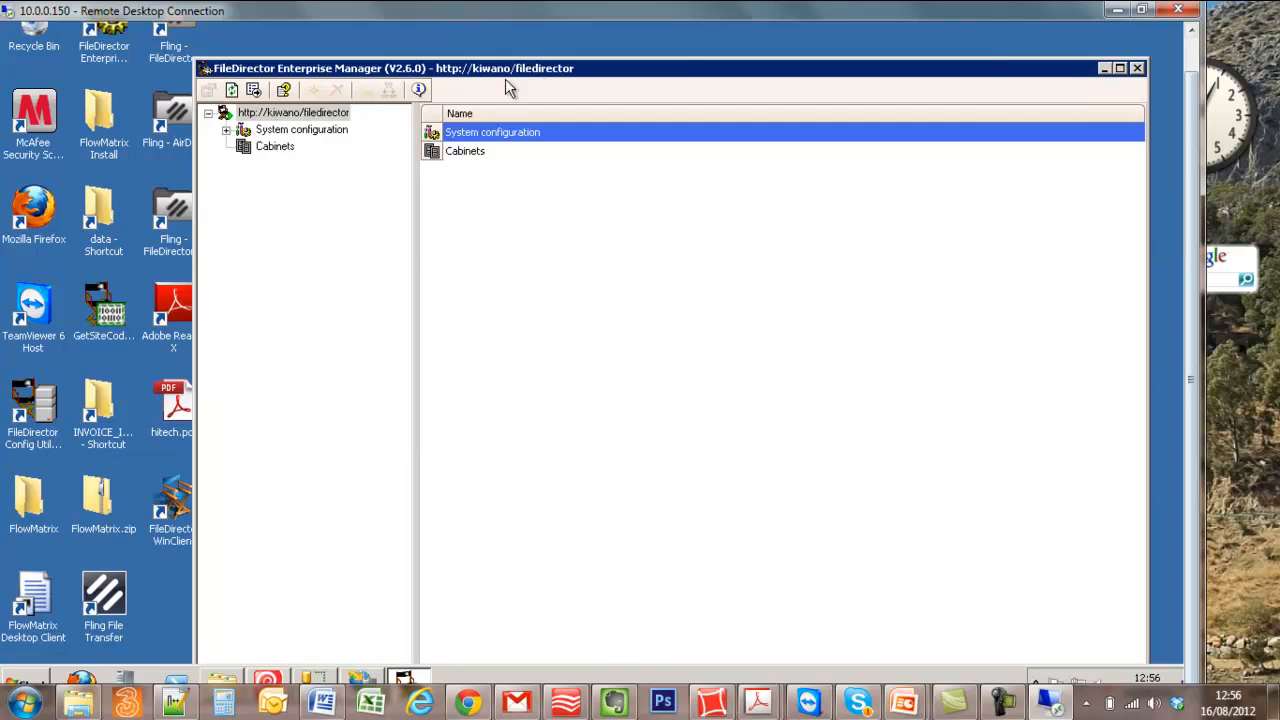
- Expand the Cabinets branch, its Archived cabinet and the System configuration branch in the server tree
left_click(268, 134)
left_click(263, 146)
left_click(227, 147)
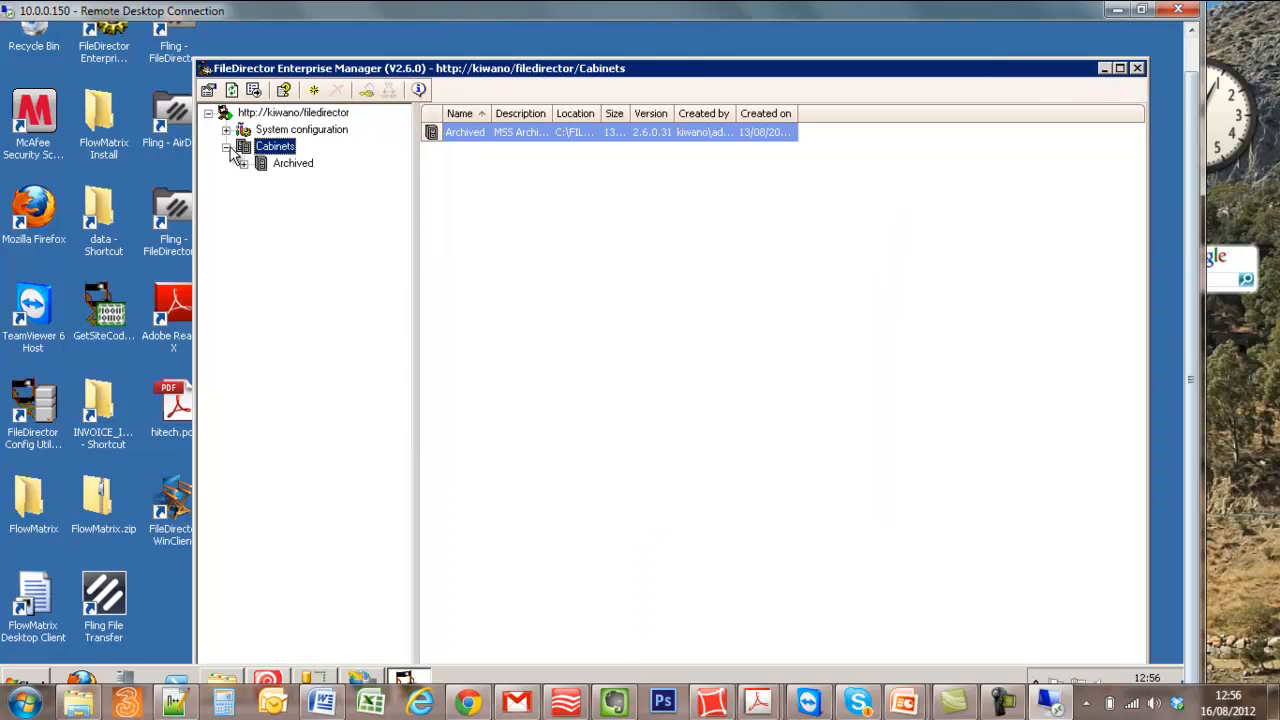
left_click(243, 164)
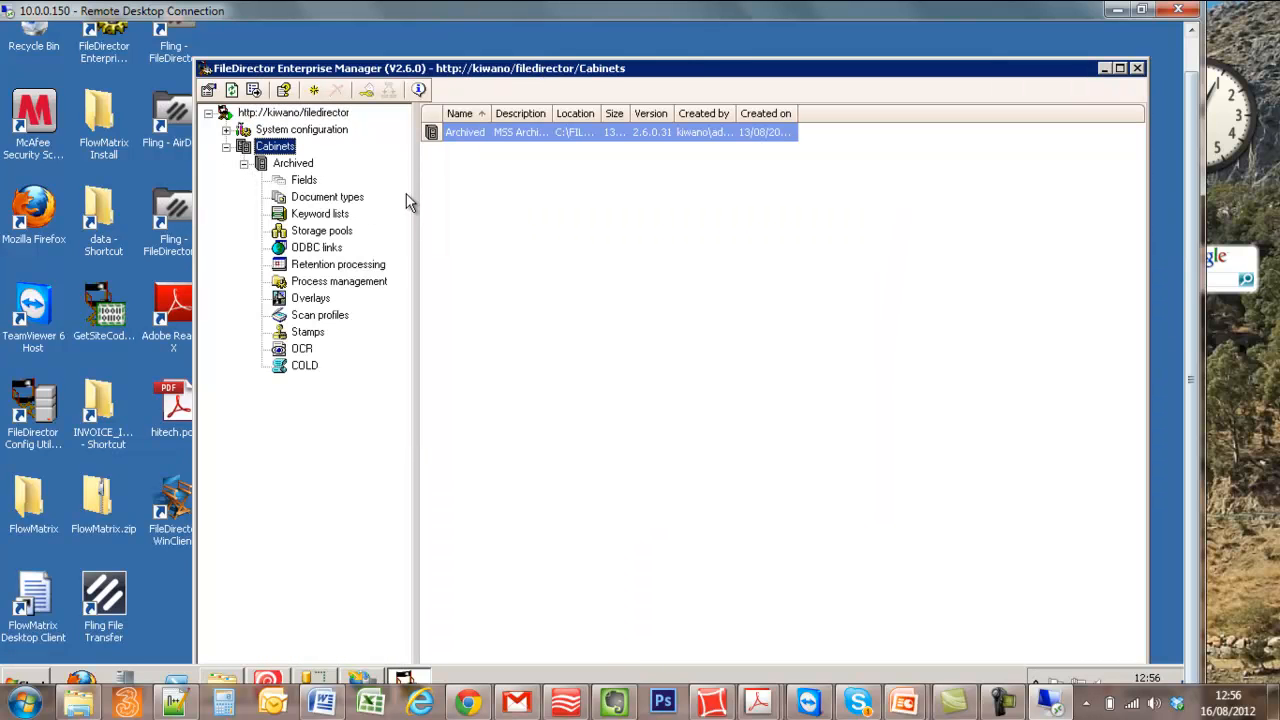
left_click(227, 131)
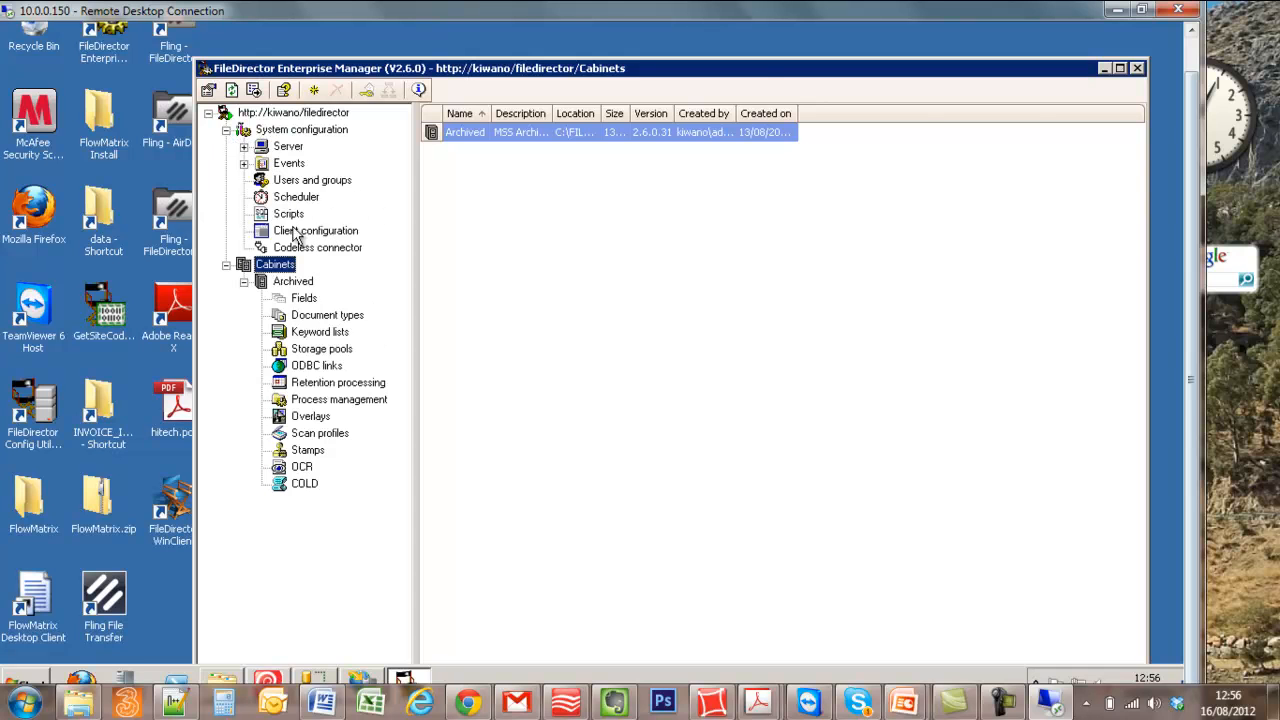
- Examine the document types defined in the Archived cabinet and the options available for them
left_click(326, 316)
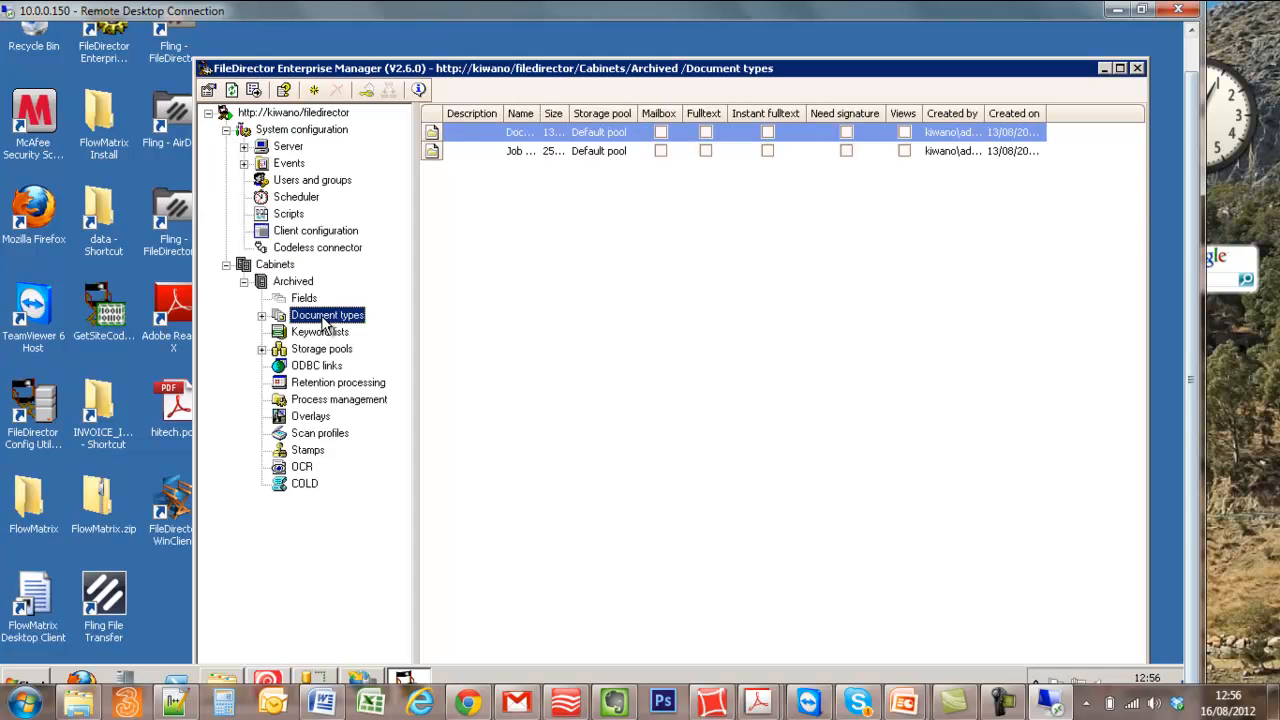
left_click(262, 316)
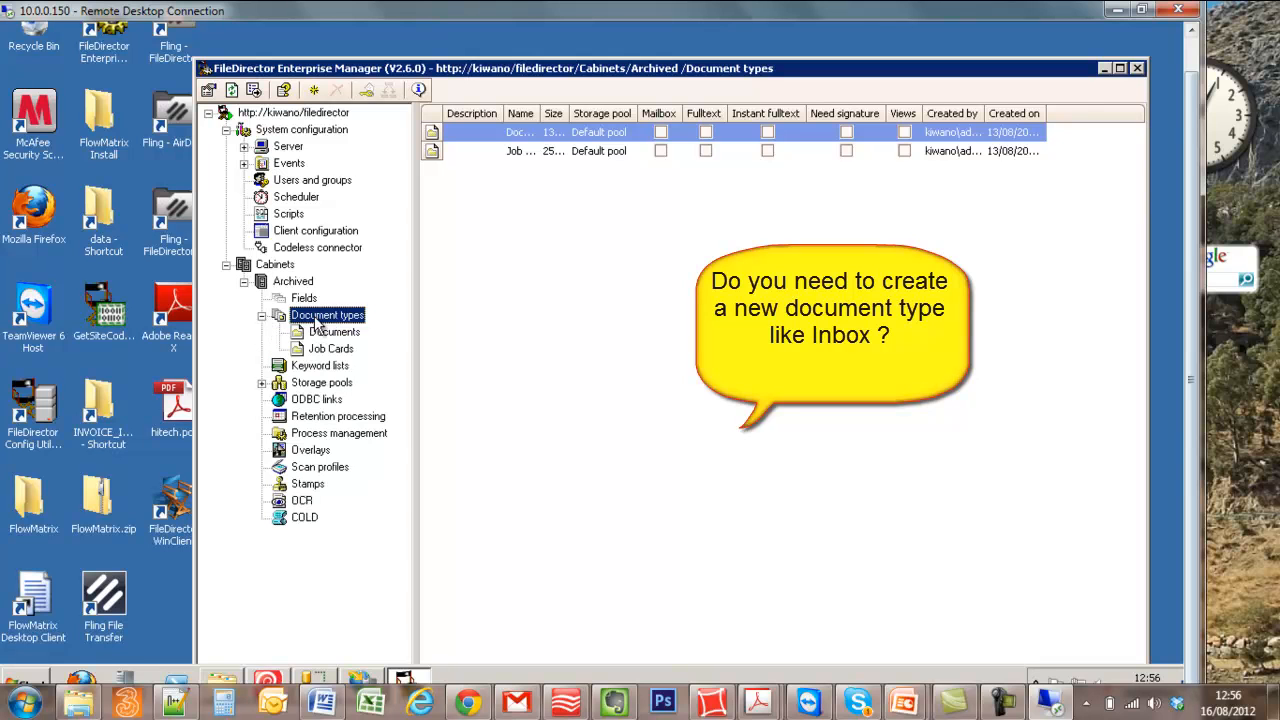
left_click(320, 349)
left_click(322, 332)
left_click(318, 349)
left_click(322, 332)
left_click(324, 315)
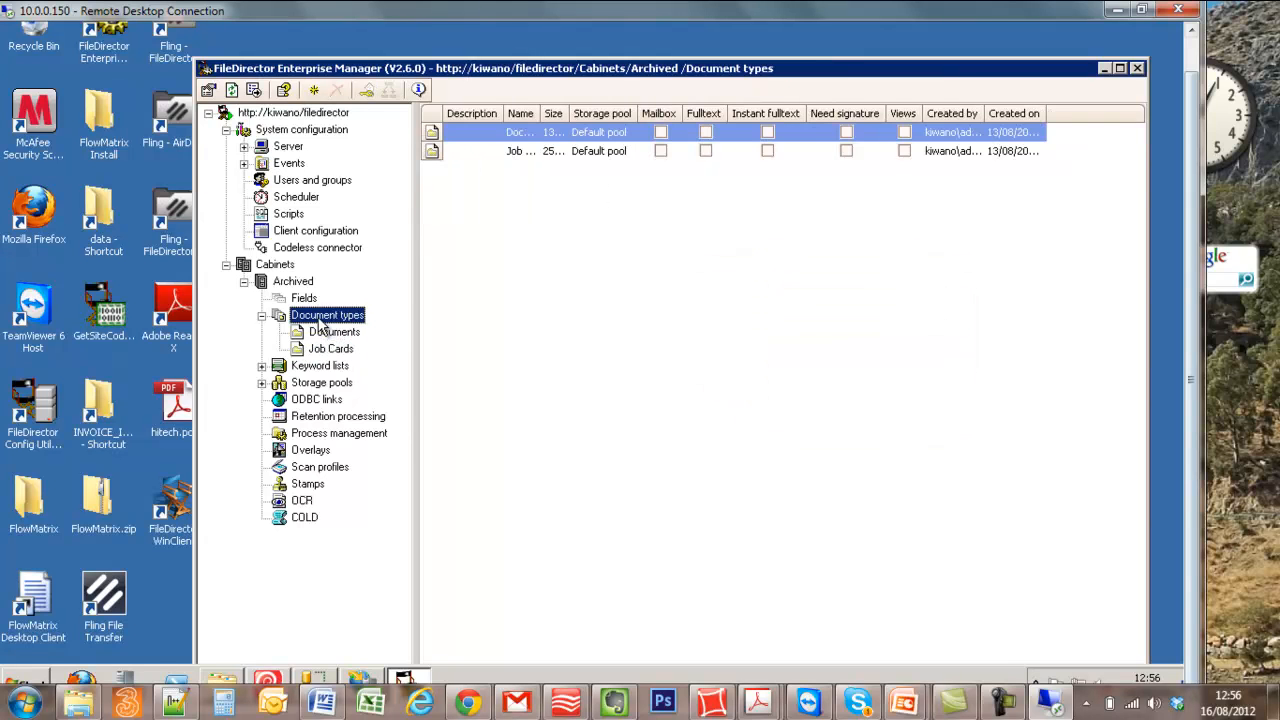
right_click(322, 318)
left_click(362, 295)
- Create a file import scheduler described as "Invoices import" with directory monitoring turned on
left_click(291, 198)
right_click(291, 198)
left_click(333, 206)
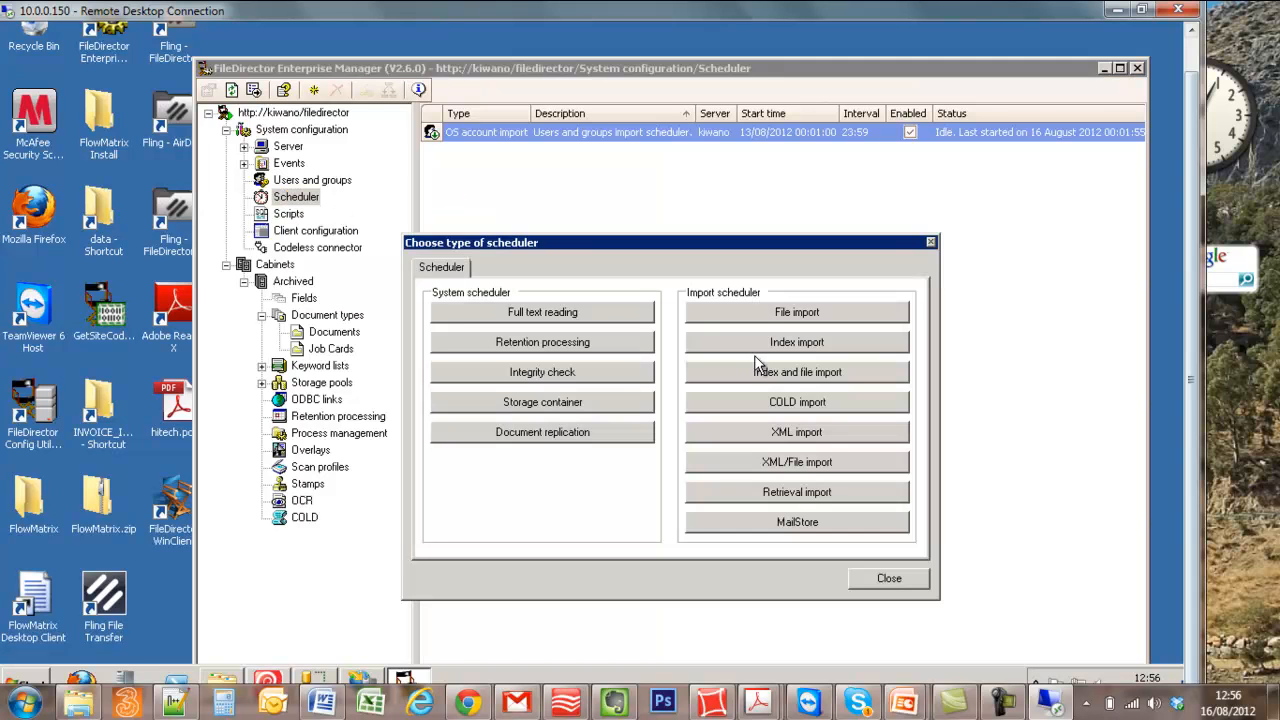
left_click(767, 318)
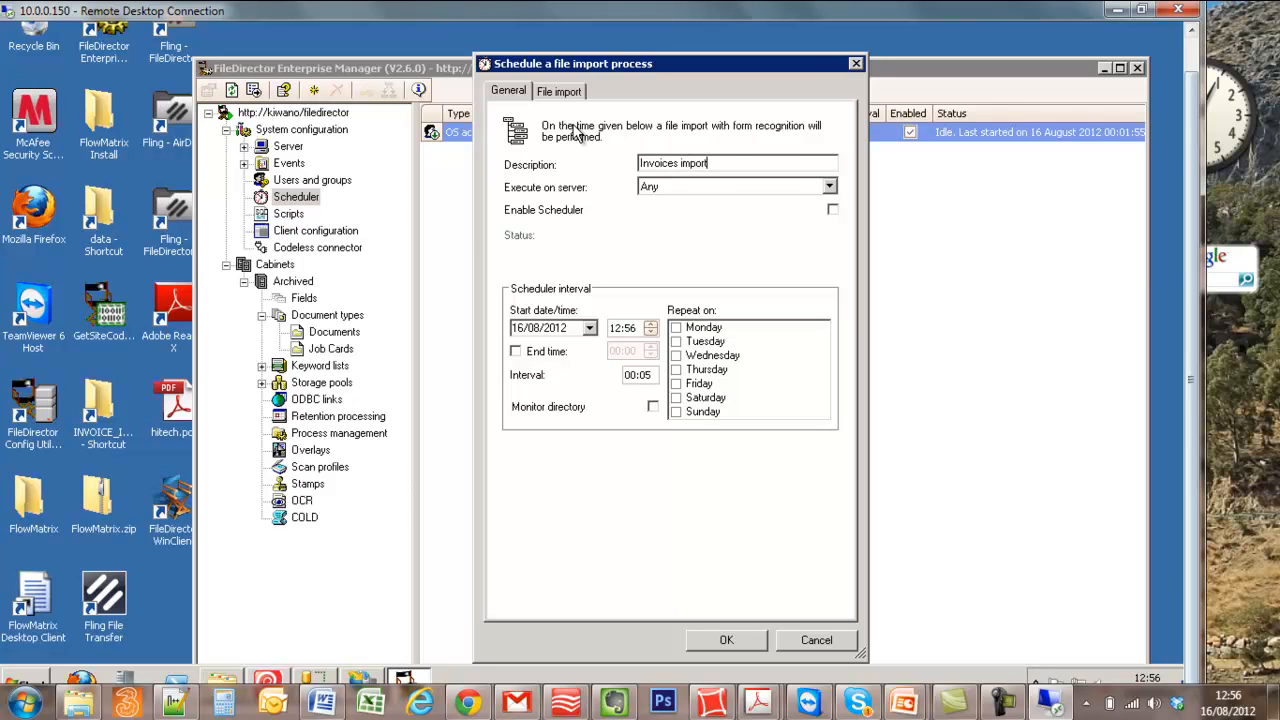
left_click(652, 407)
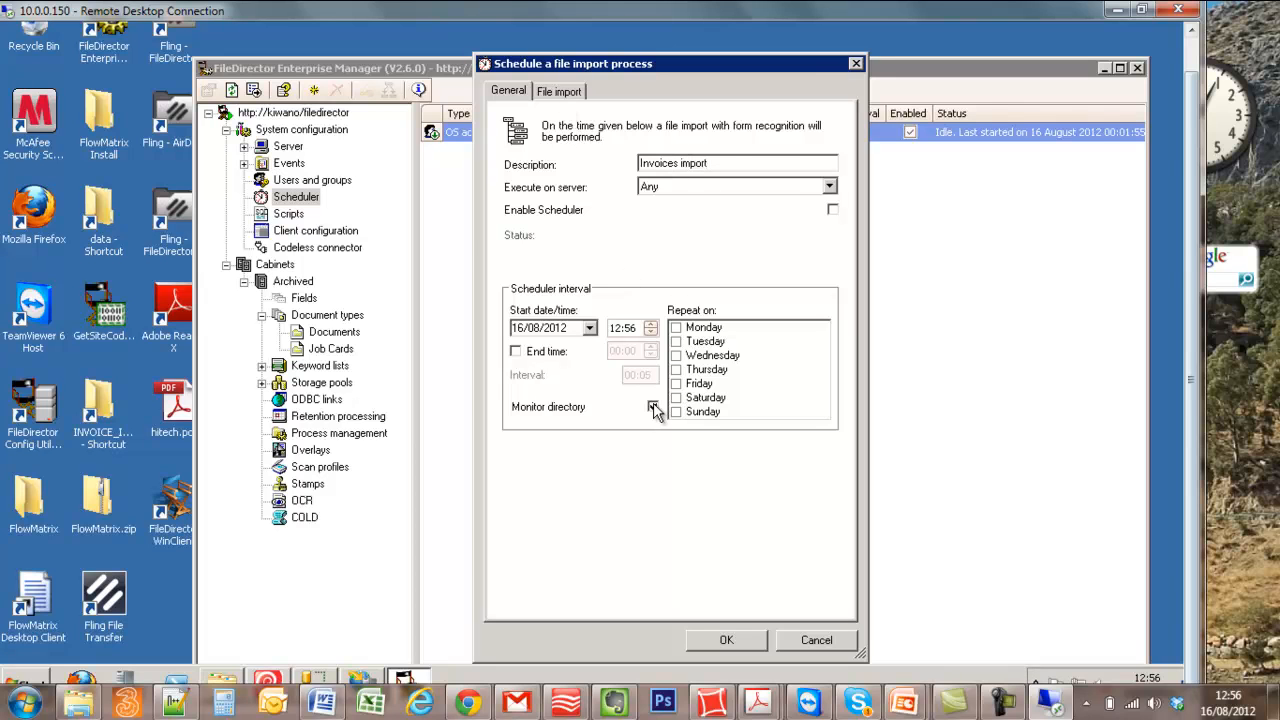
- Set the file import's target to the Archived cabinet and the Documents document type
left_click(560, 91)
left_click(745, 132)
left_click(752, 136)
left_click(737, 150)
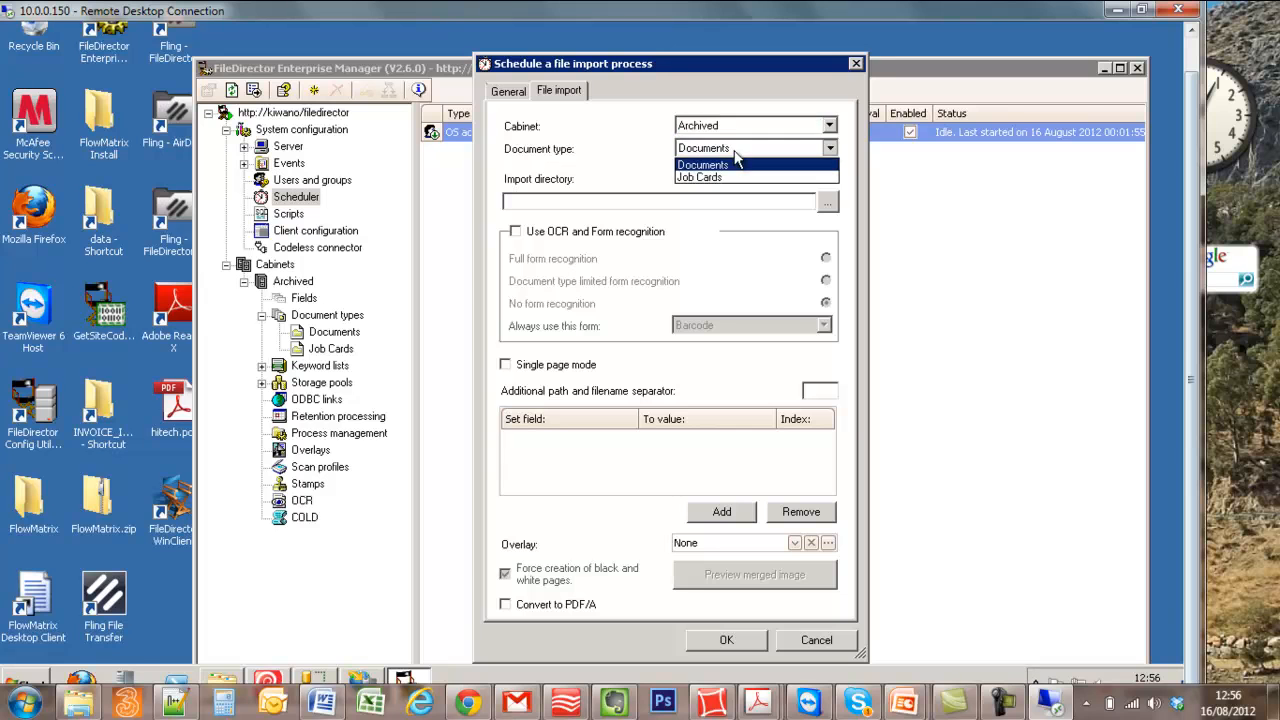
left_click(735, 152)
- Choose the Inbox-invoices folder on Local Disk (C:) as the import directory
left_click(829, 201)
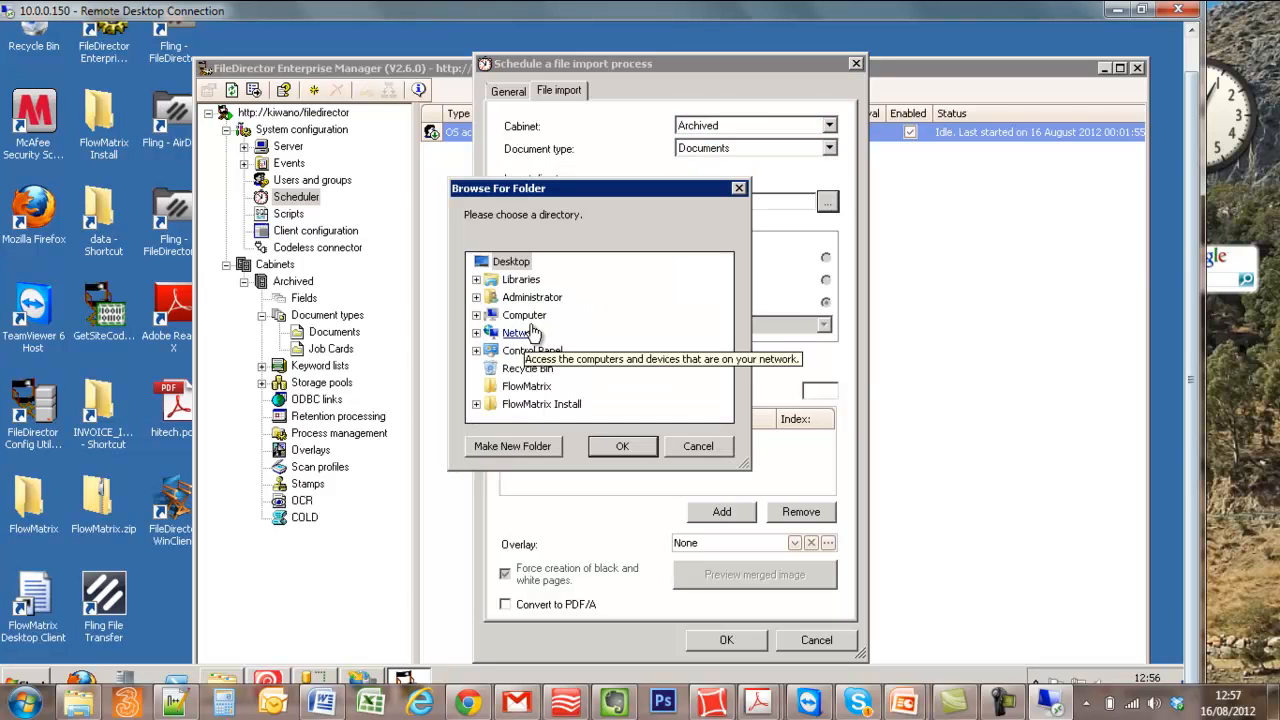
double_click(524, 315)
double_click(540, 332)
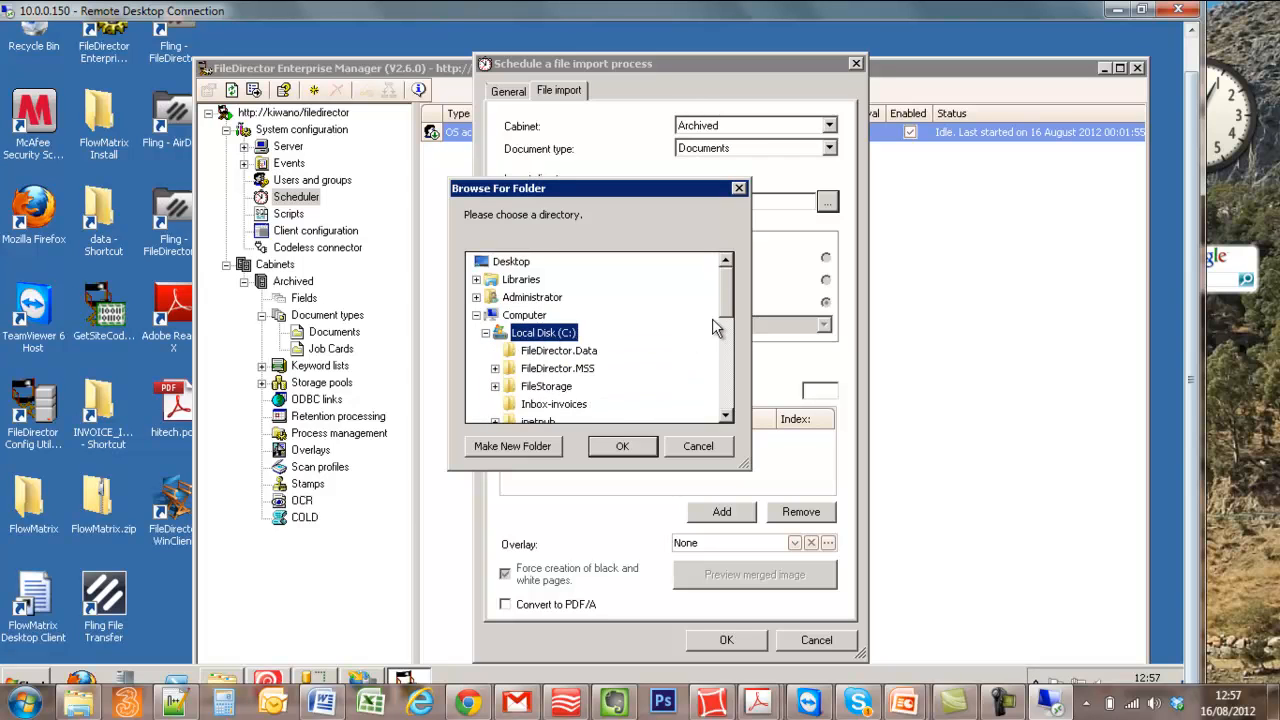
mouse_move(724, 316)
left_mouse_down()
mouse_move(722, 360)
mouse_move(718, 328)
left_mouse_up()
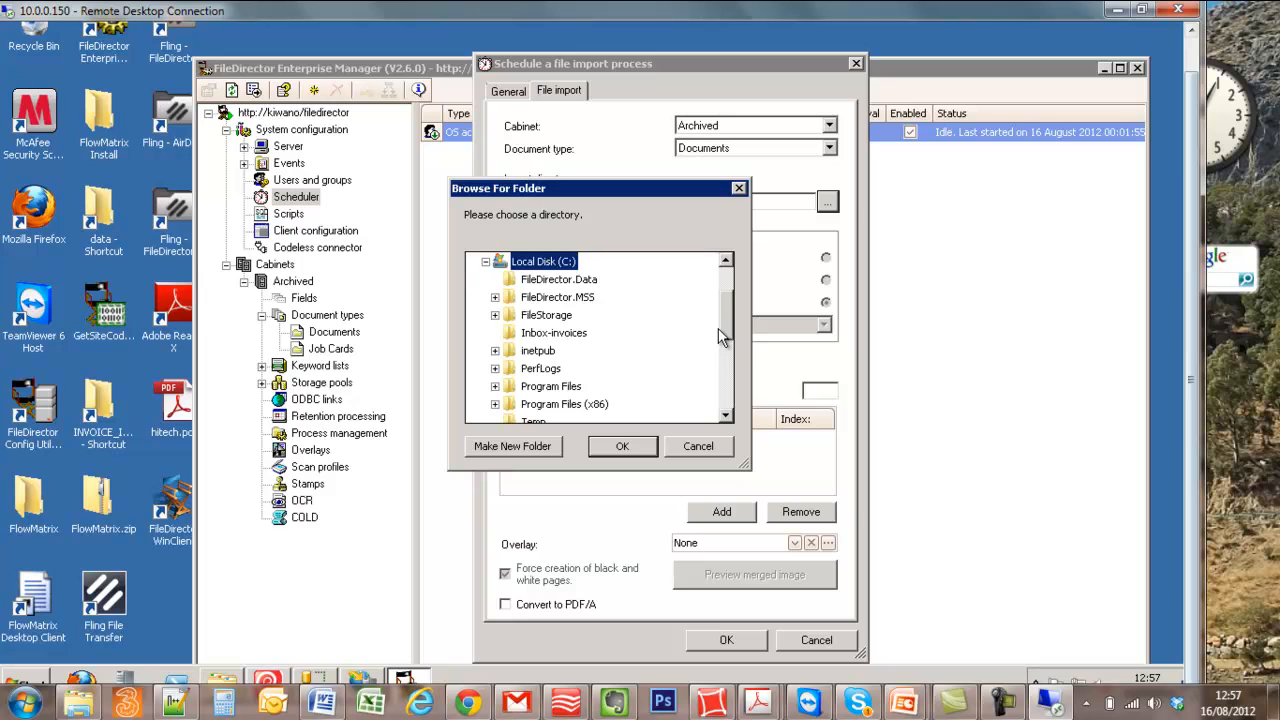
left_click(553, 332)
left_click(622, 446)
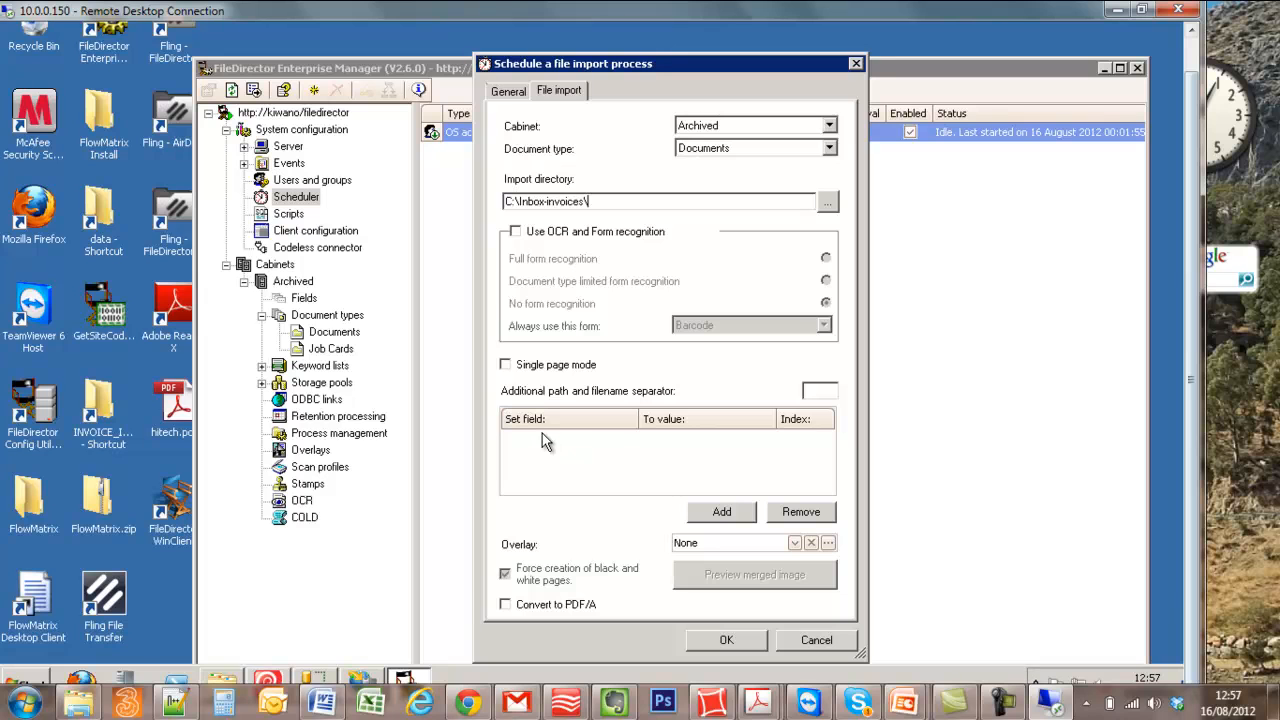
- Try a field assignment that fills Pallett with the file creation time, and remove it again
left_click(722, 512)
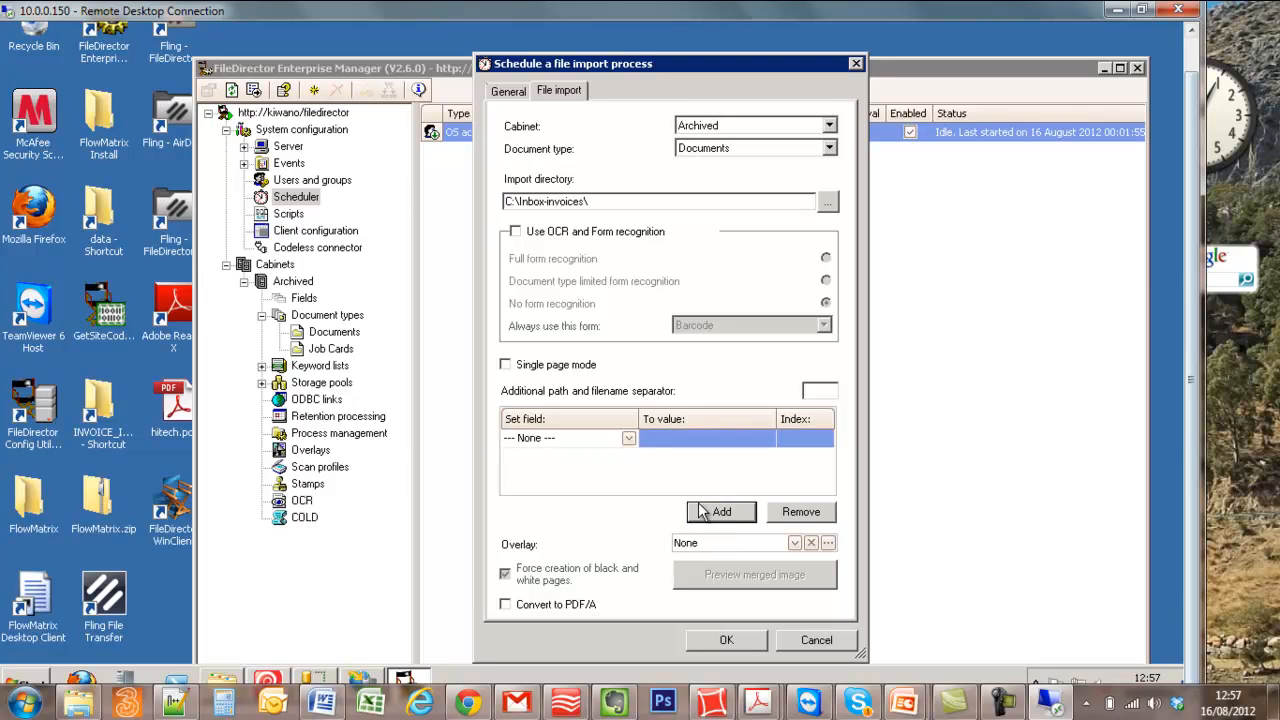
left_click(627, 438)
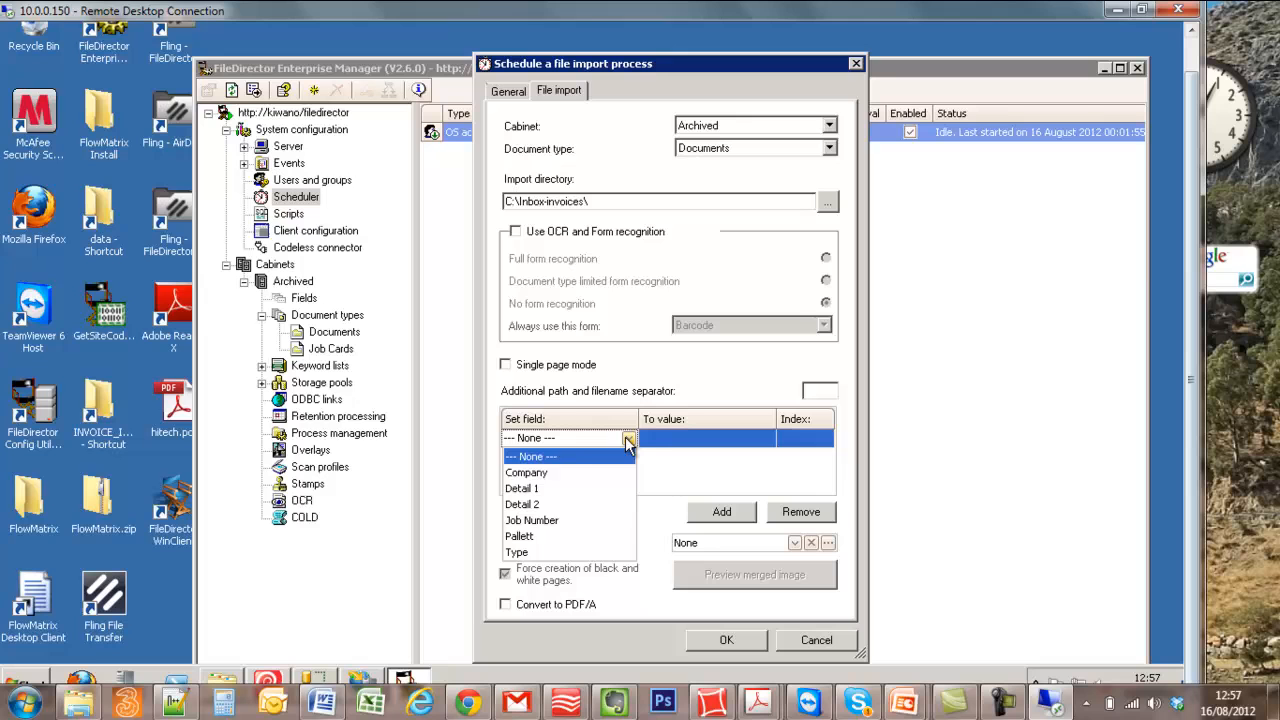
left_click(549, 537)
left_click(712, 440)
left_click(767, 440)
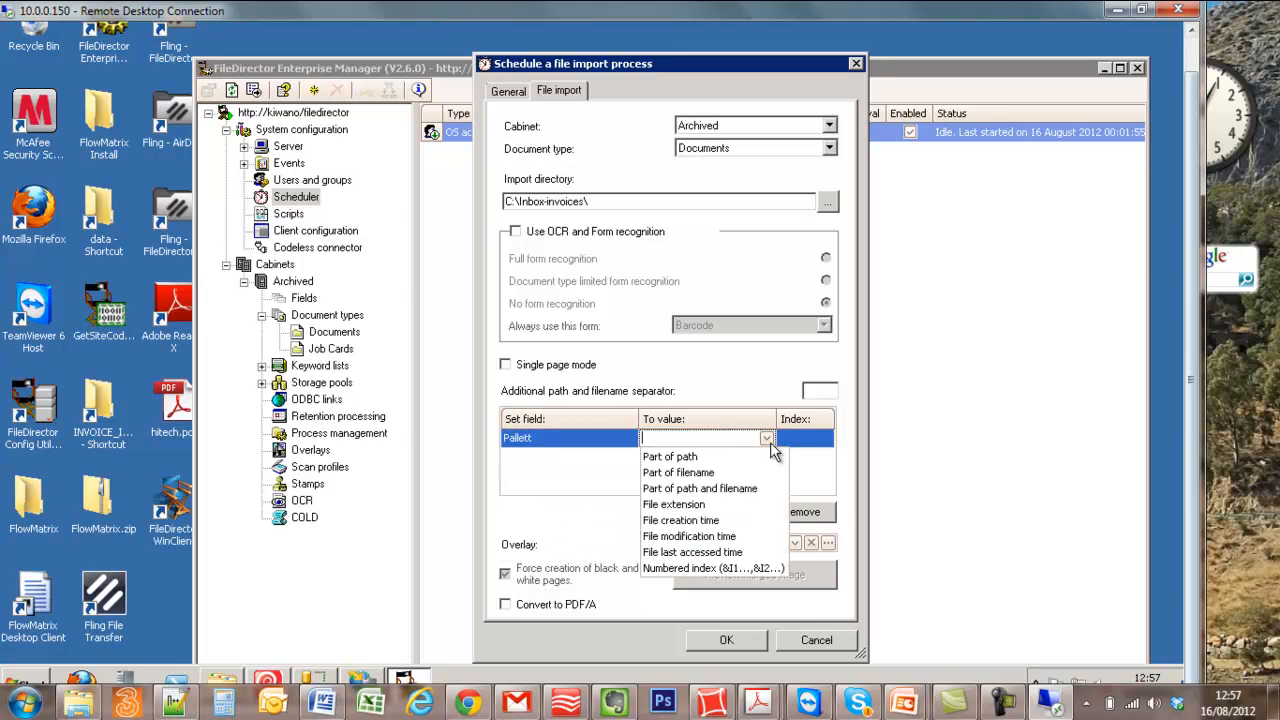
left_click(712, 522)
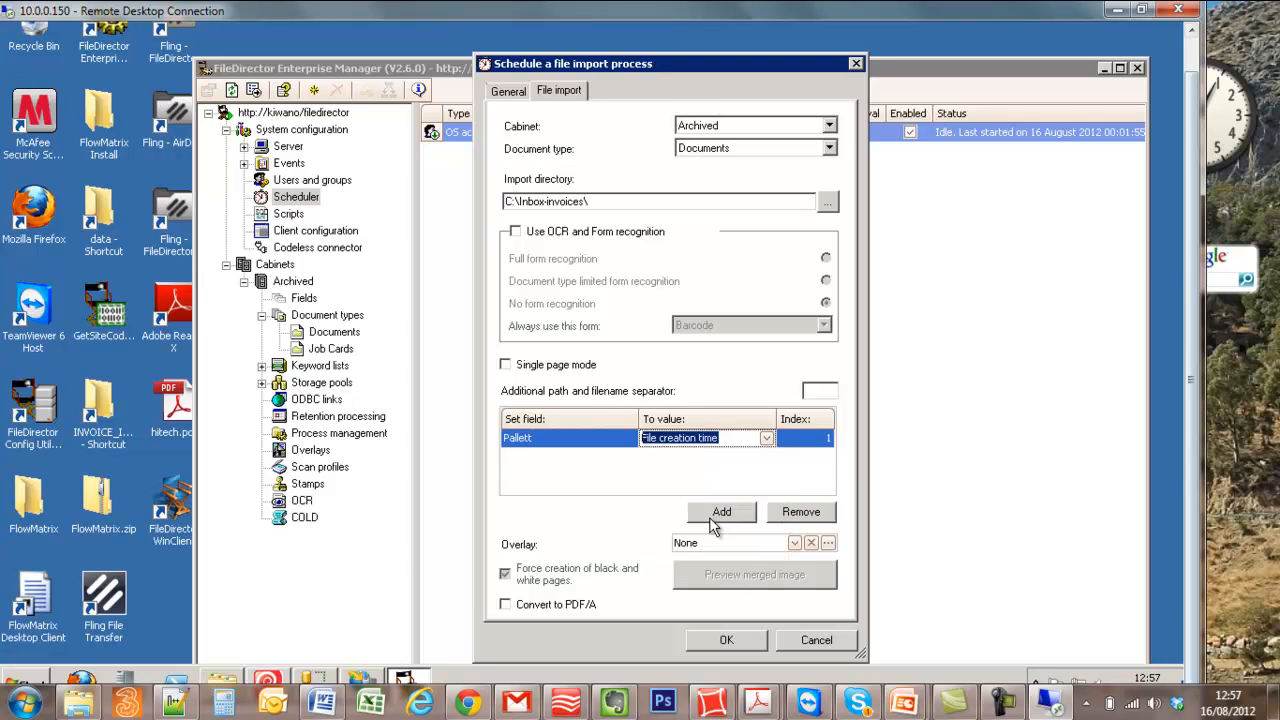
left_click(789, 515)
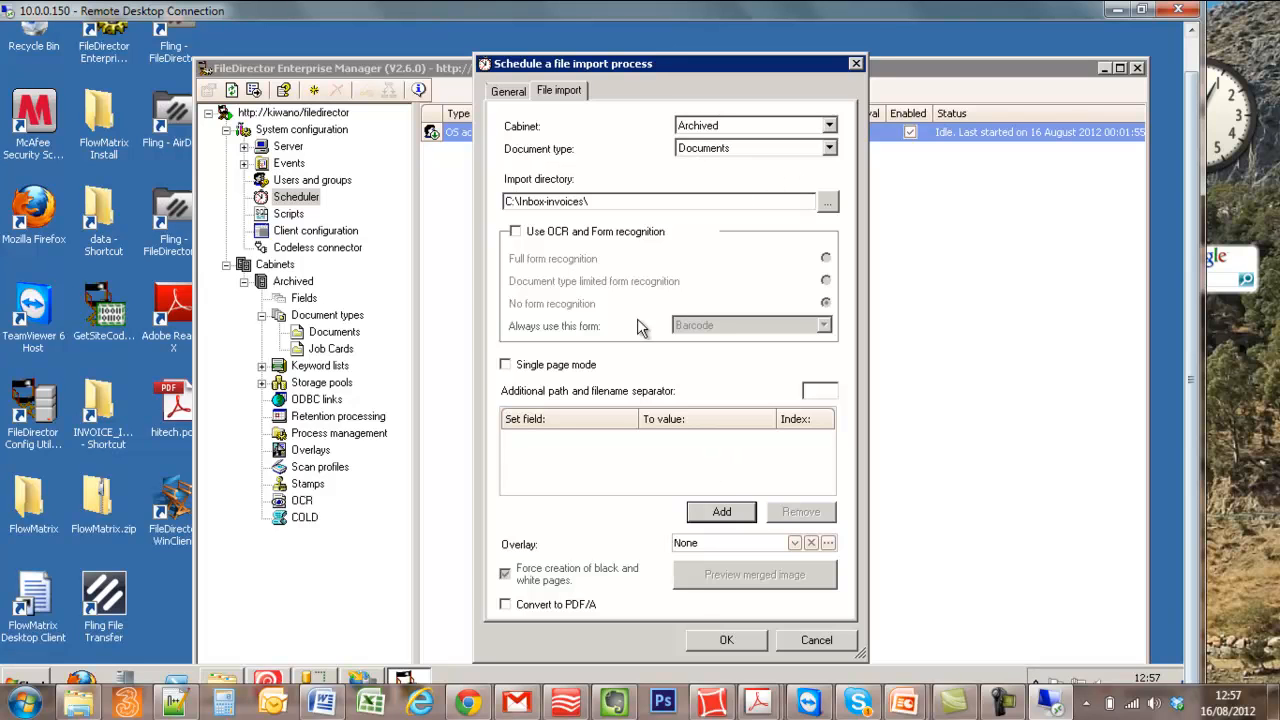
- Save the Invoices import process, reopen it and enable its scheduler
left_click(720, 640)
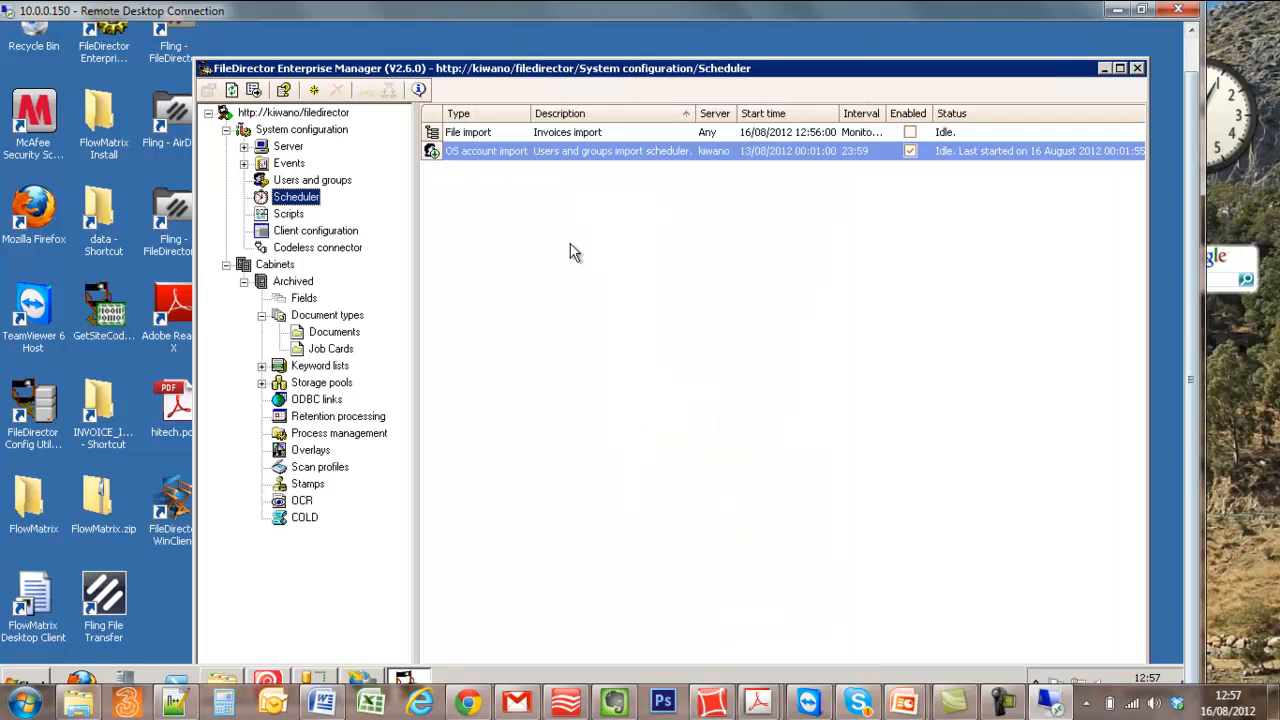
double_click(483, 138)
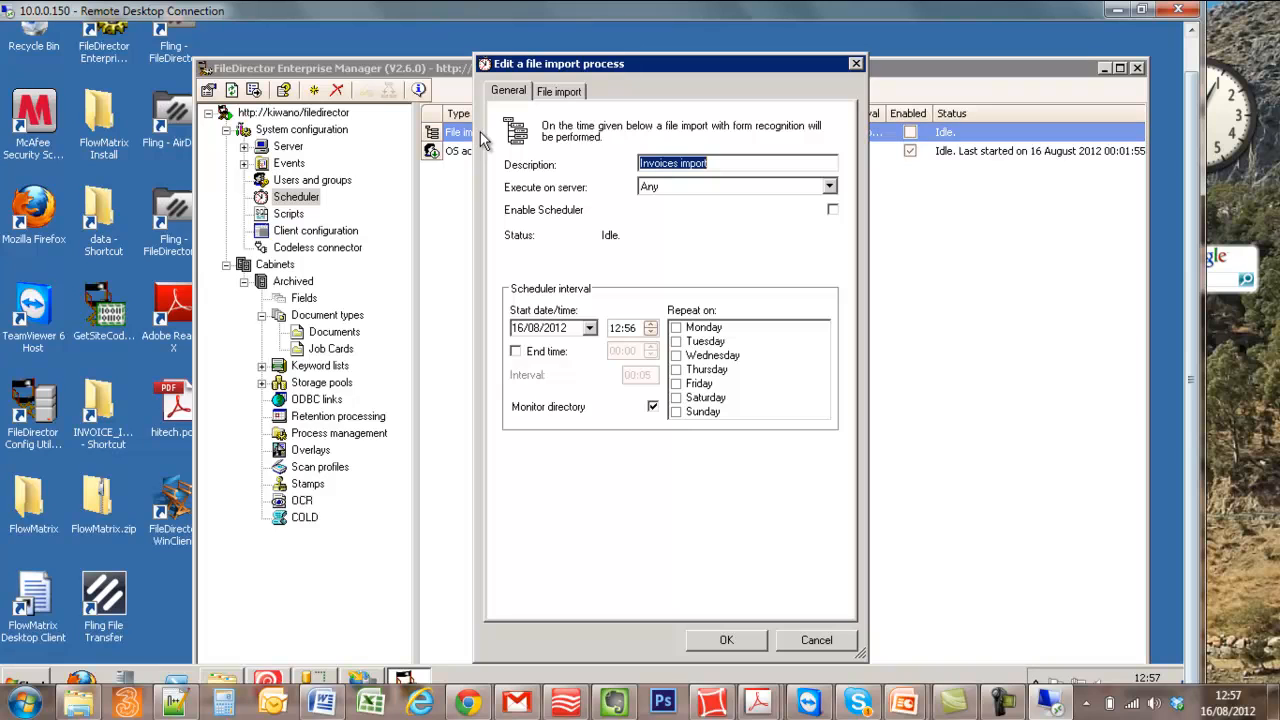
left_click(832, 210)
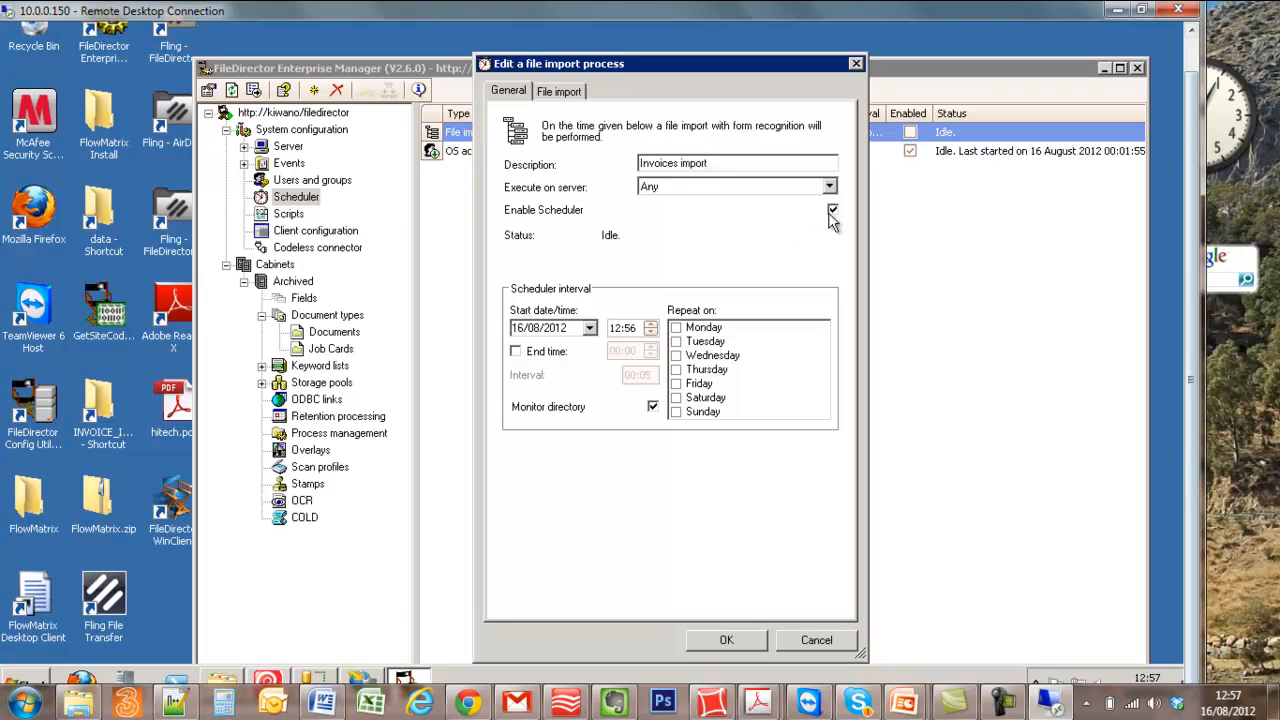
left_click(726, 643)
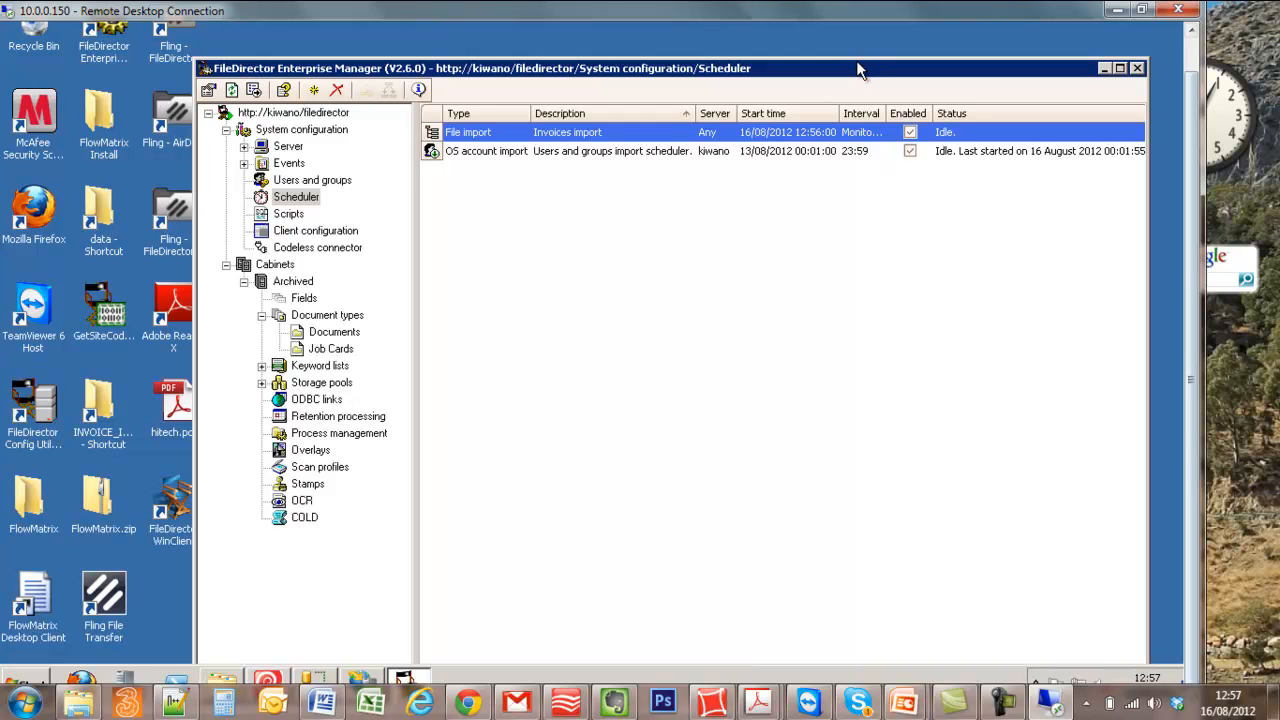
- Start the Invoices import scheduler
right_click(519, 131)
left_click(577, 238)
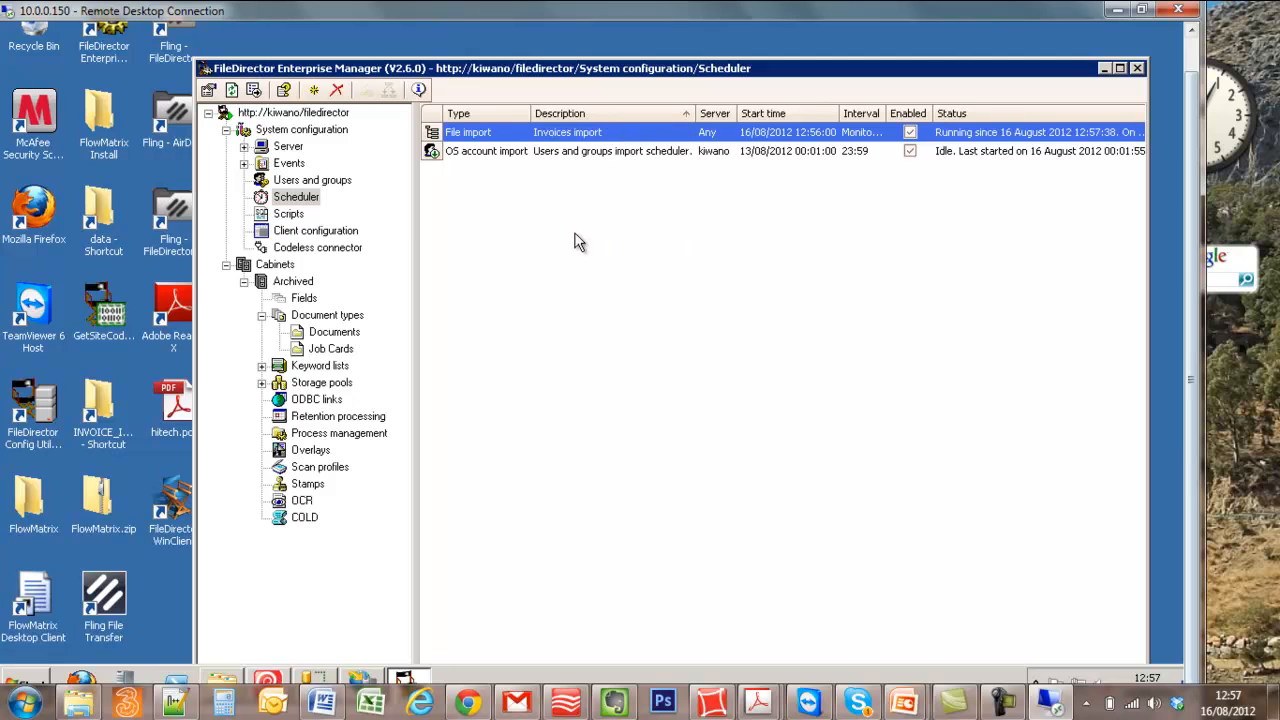
right_click(524, 138)
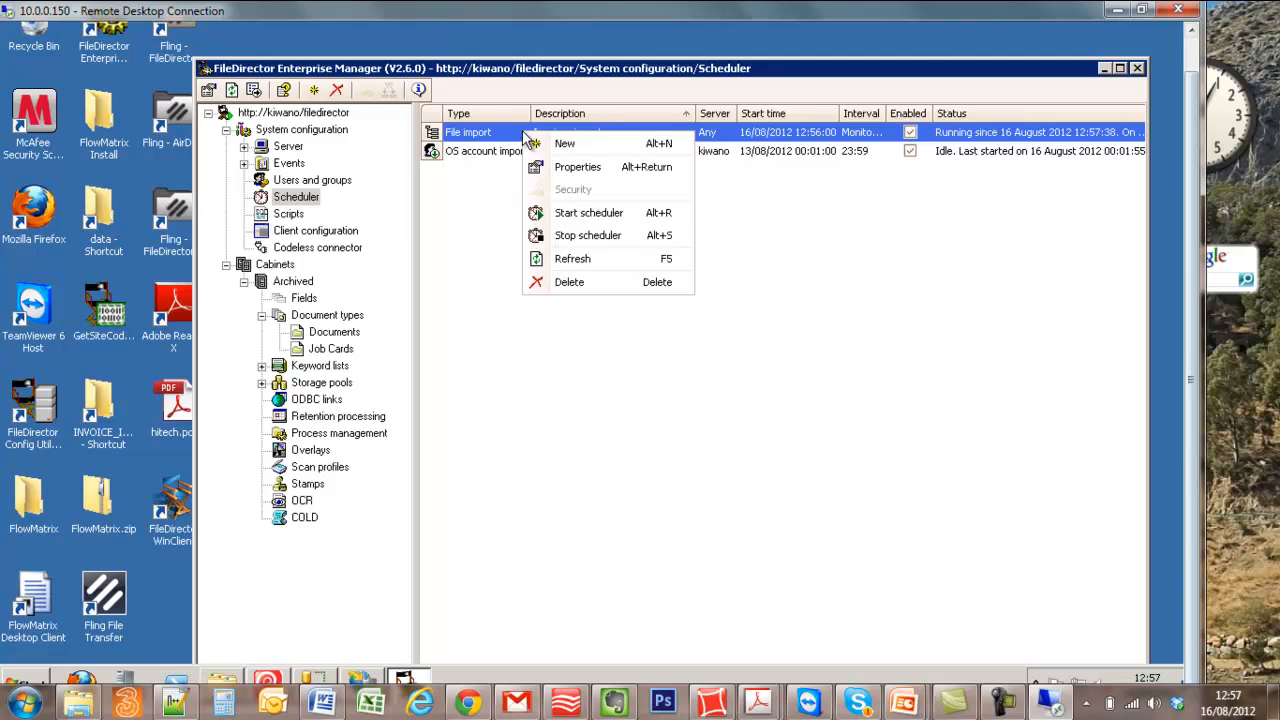
left_click(562, 229)
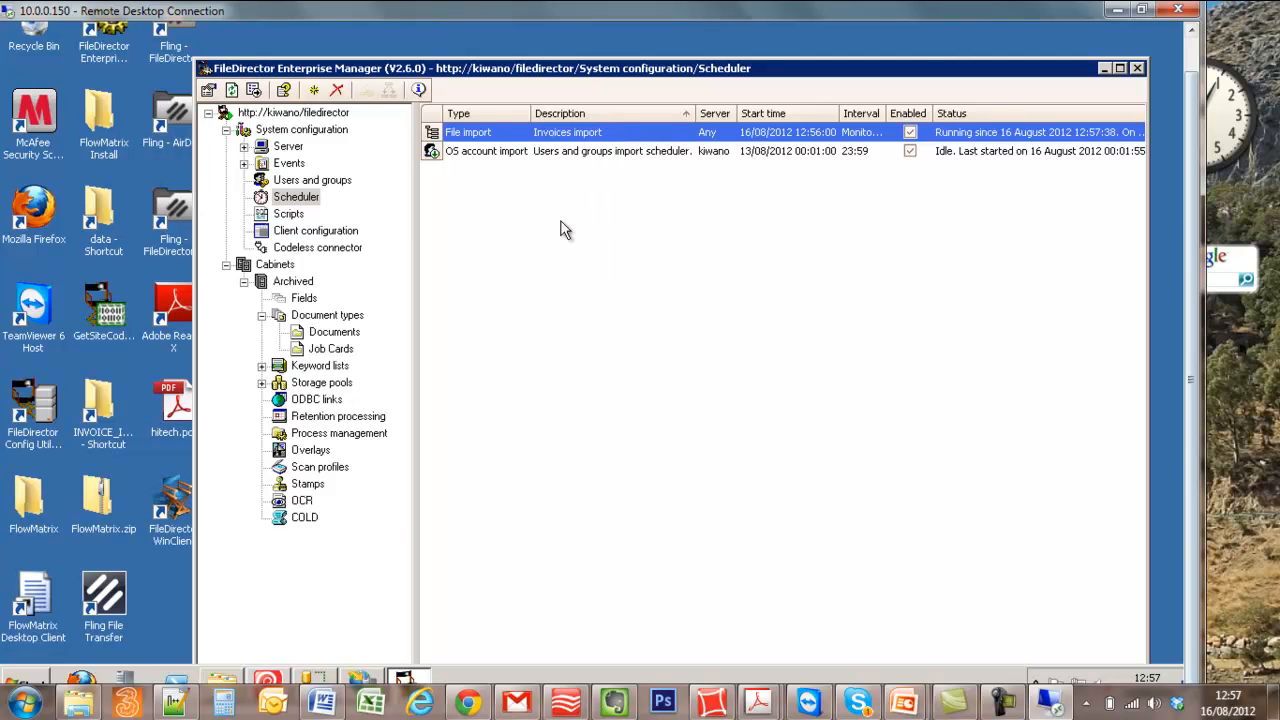
- Minimize the manager, open the Inbox-invoices folder on Local Disk (C:) and move knoqw.pdf from the desktop into it
left_click(1104, 69)
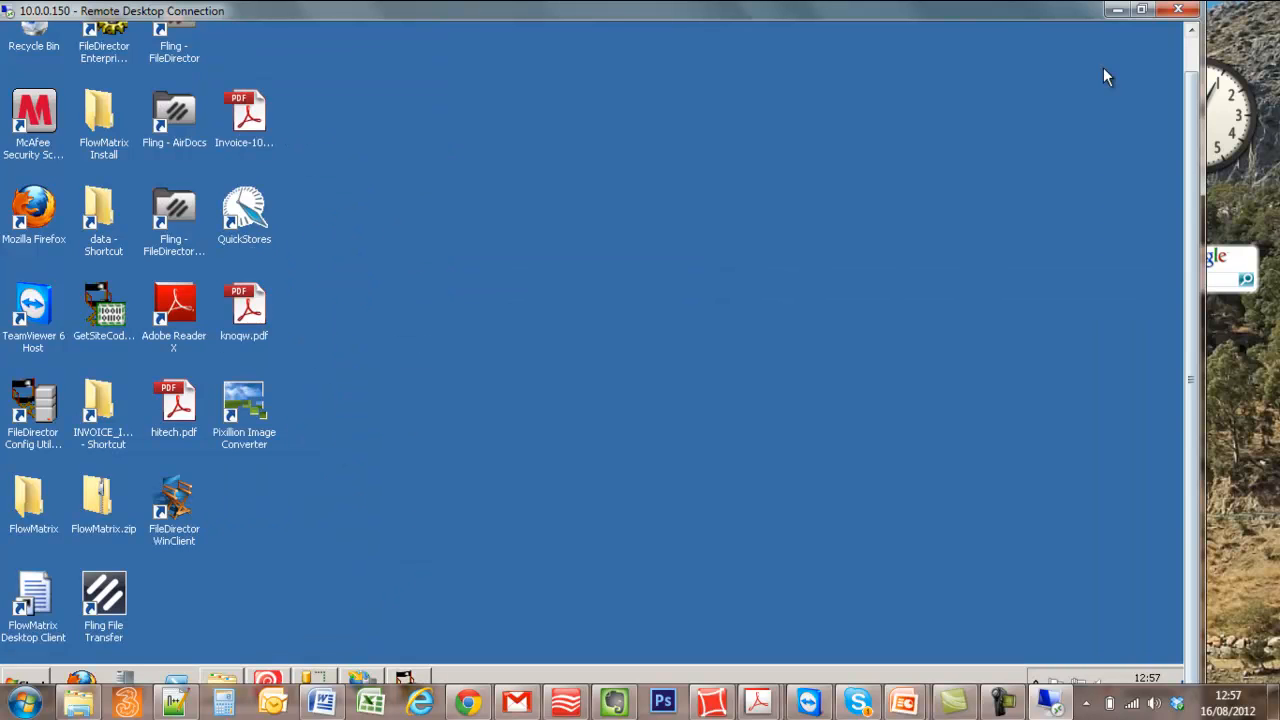
left_click(30, 680)
left_click(275, 383)
left_click(628, 190)
double_click(628, 190)
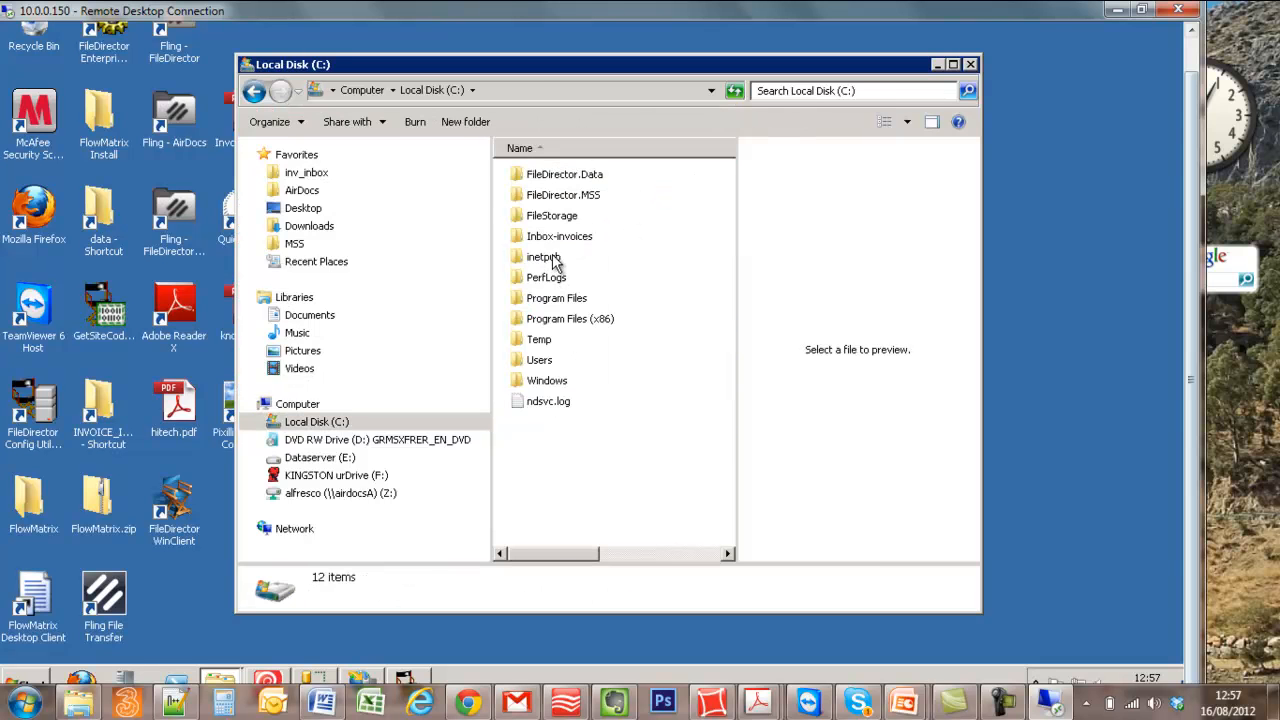
left_click(555, 245)
double_click(555, 245)
left_click_drag(568, 68, 649, 66)
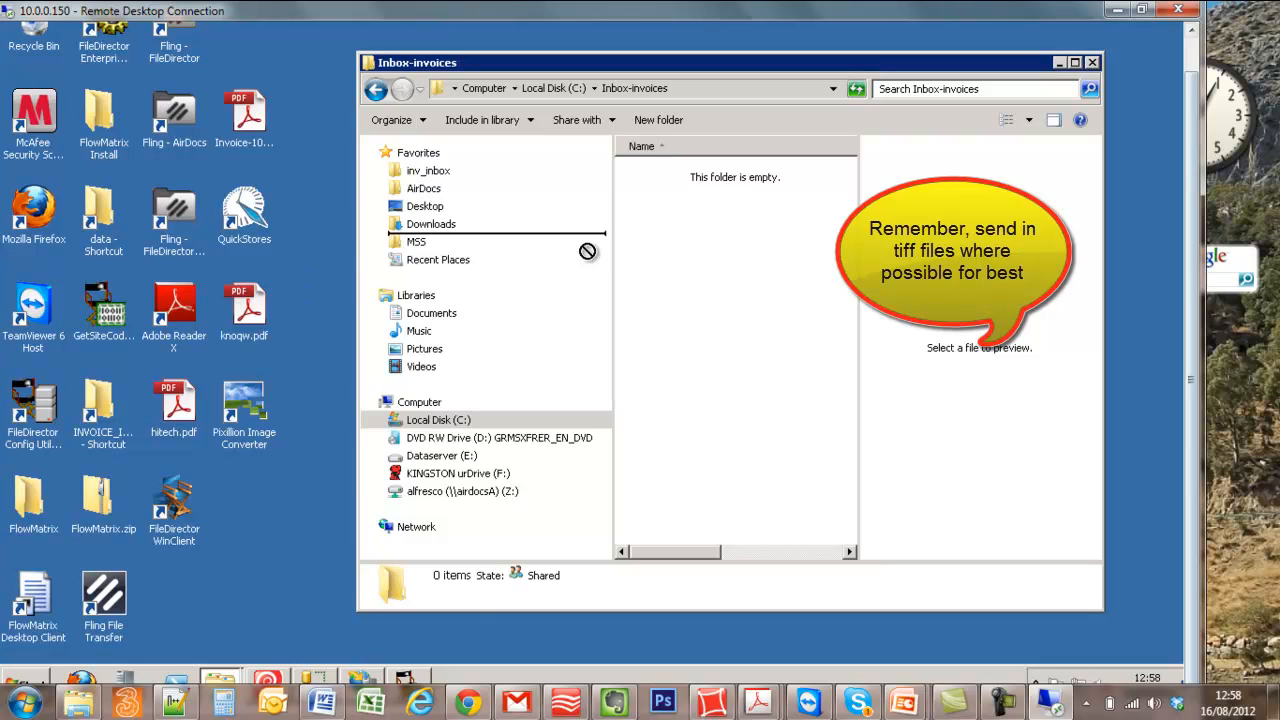
left_click_drag(244, 305, 699, 281)
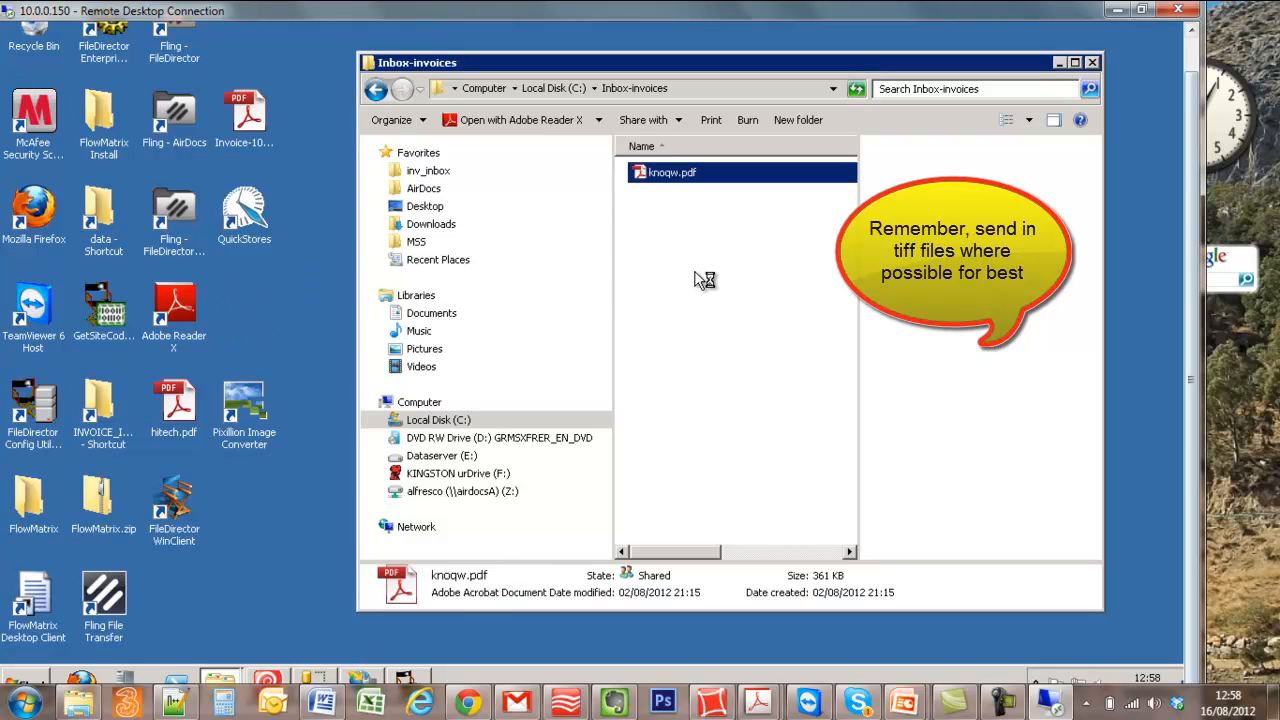